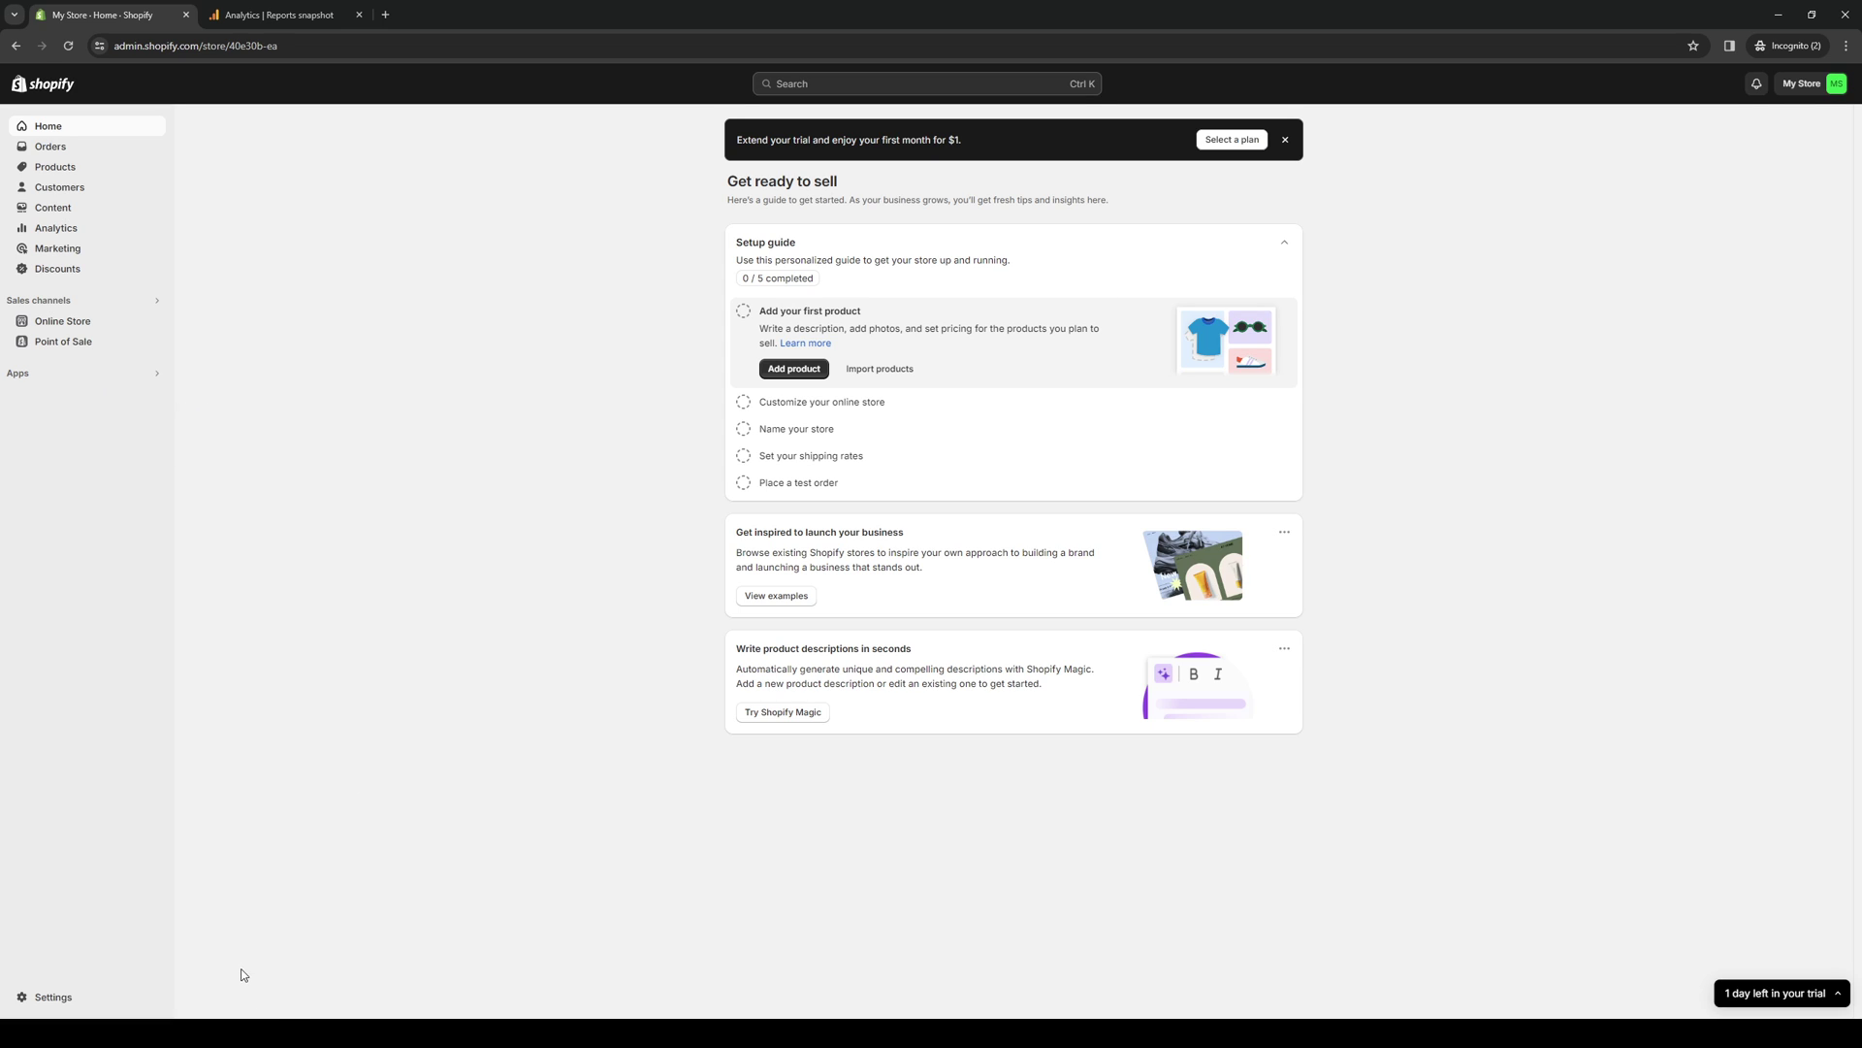
Step: Check the store's installed apps and search the admin for 'sml', then reopen the apps list
left_click(102, 381)
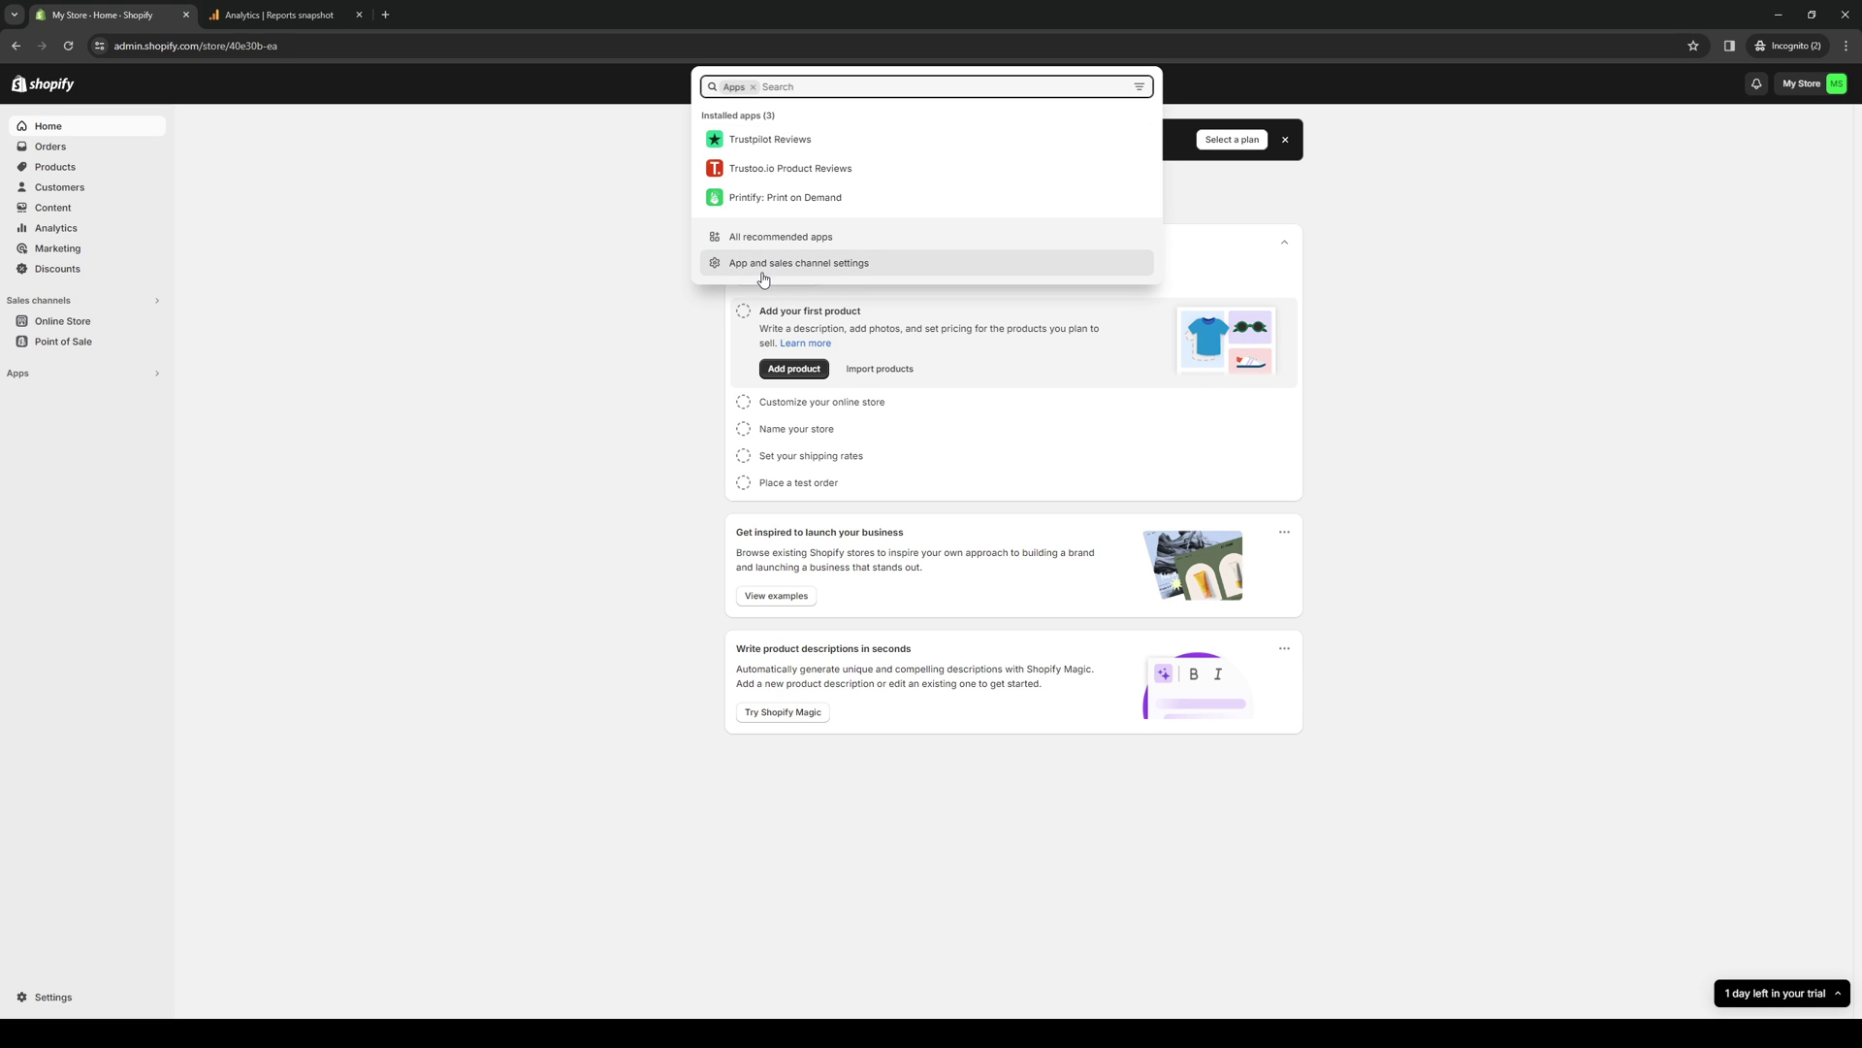
left_click(498, 372)
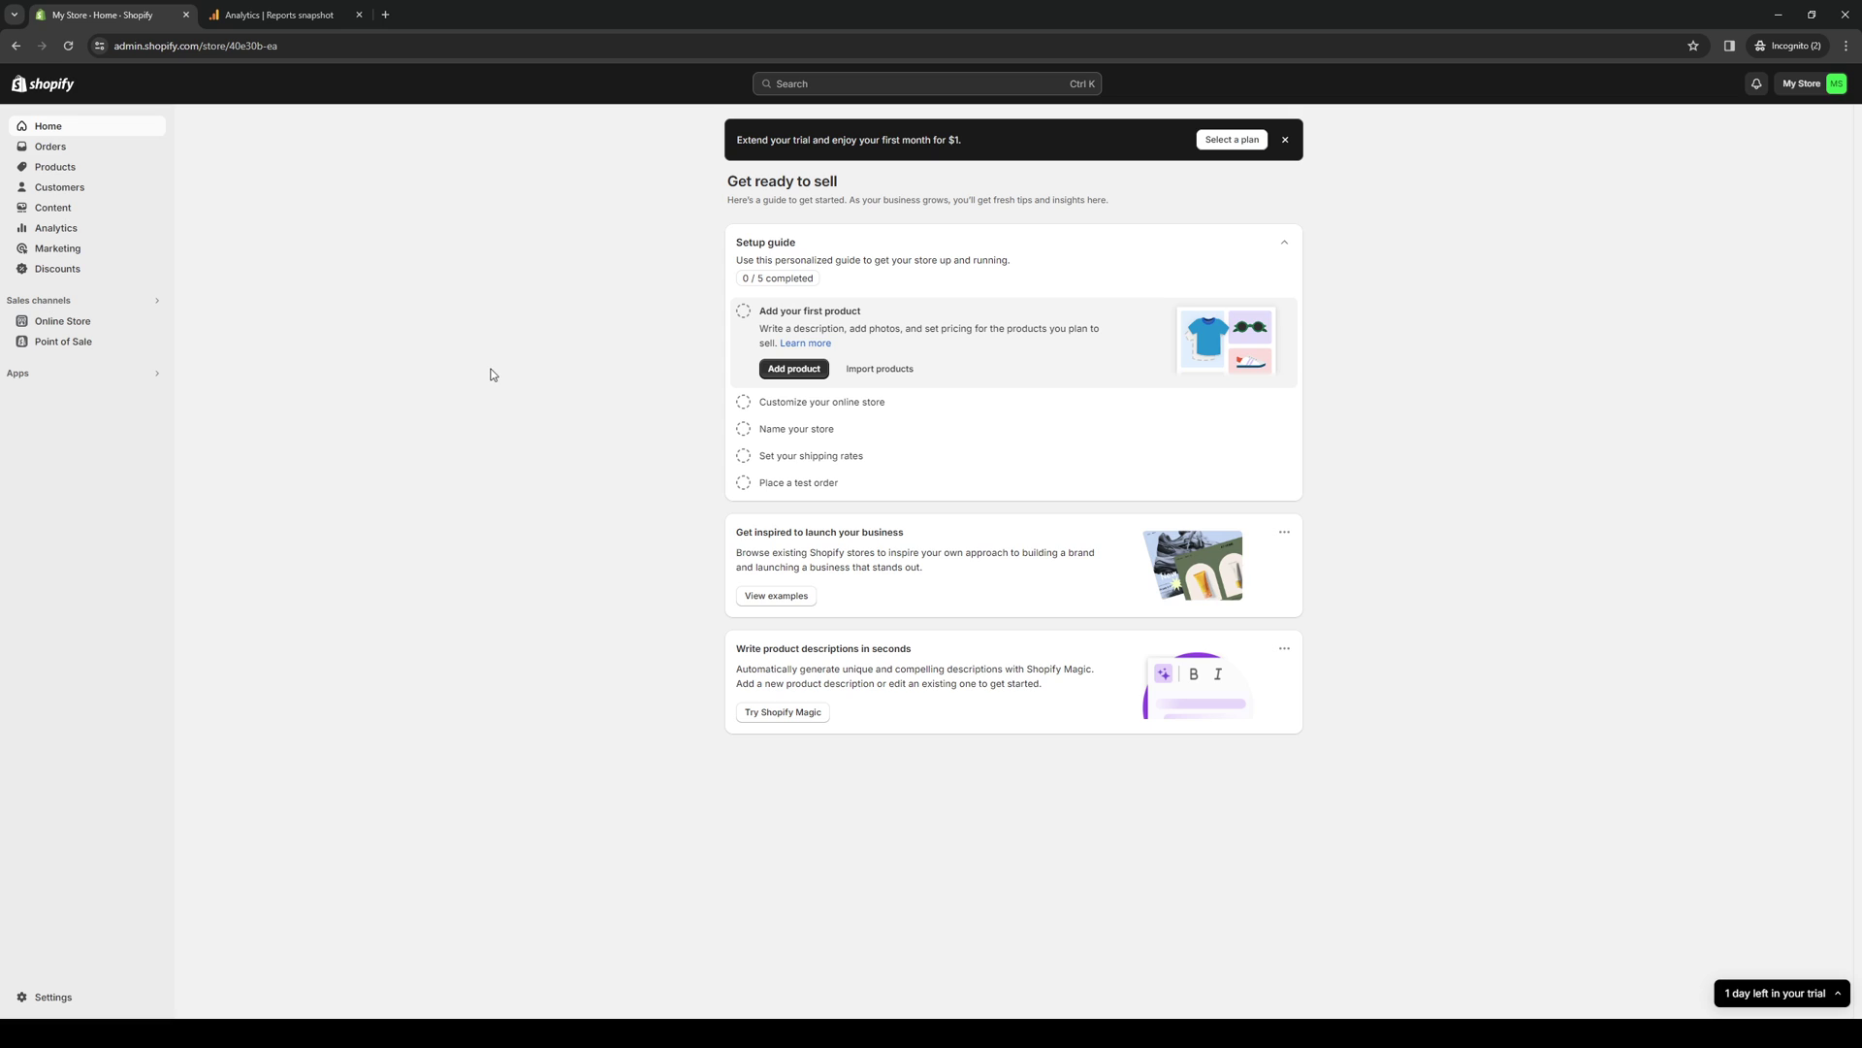
left_click(826, 87)
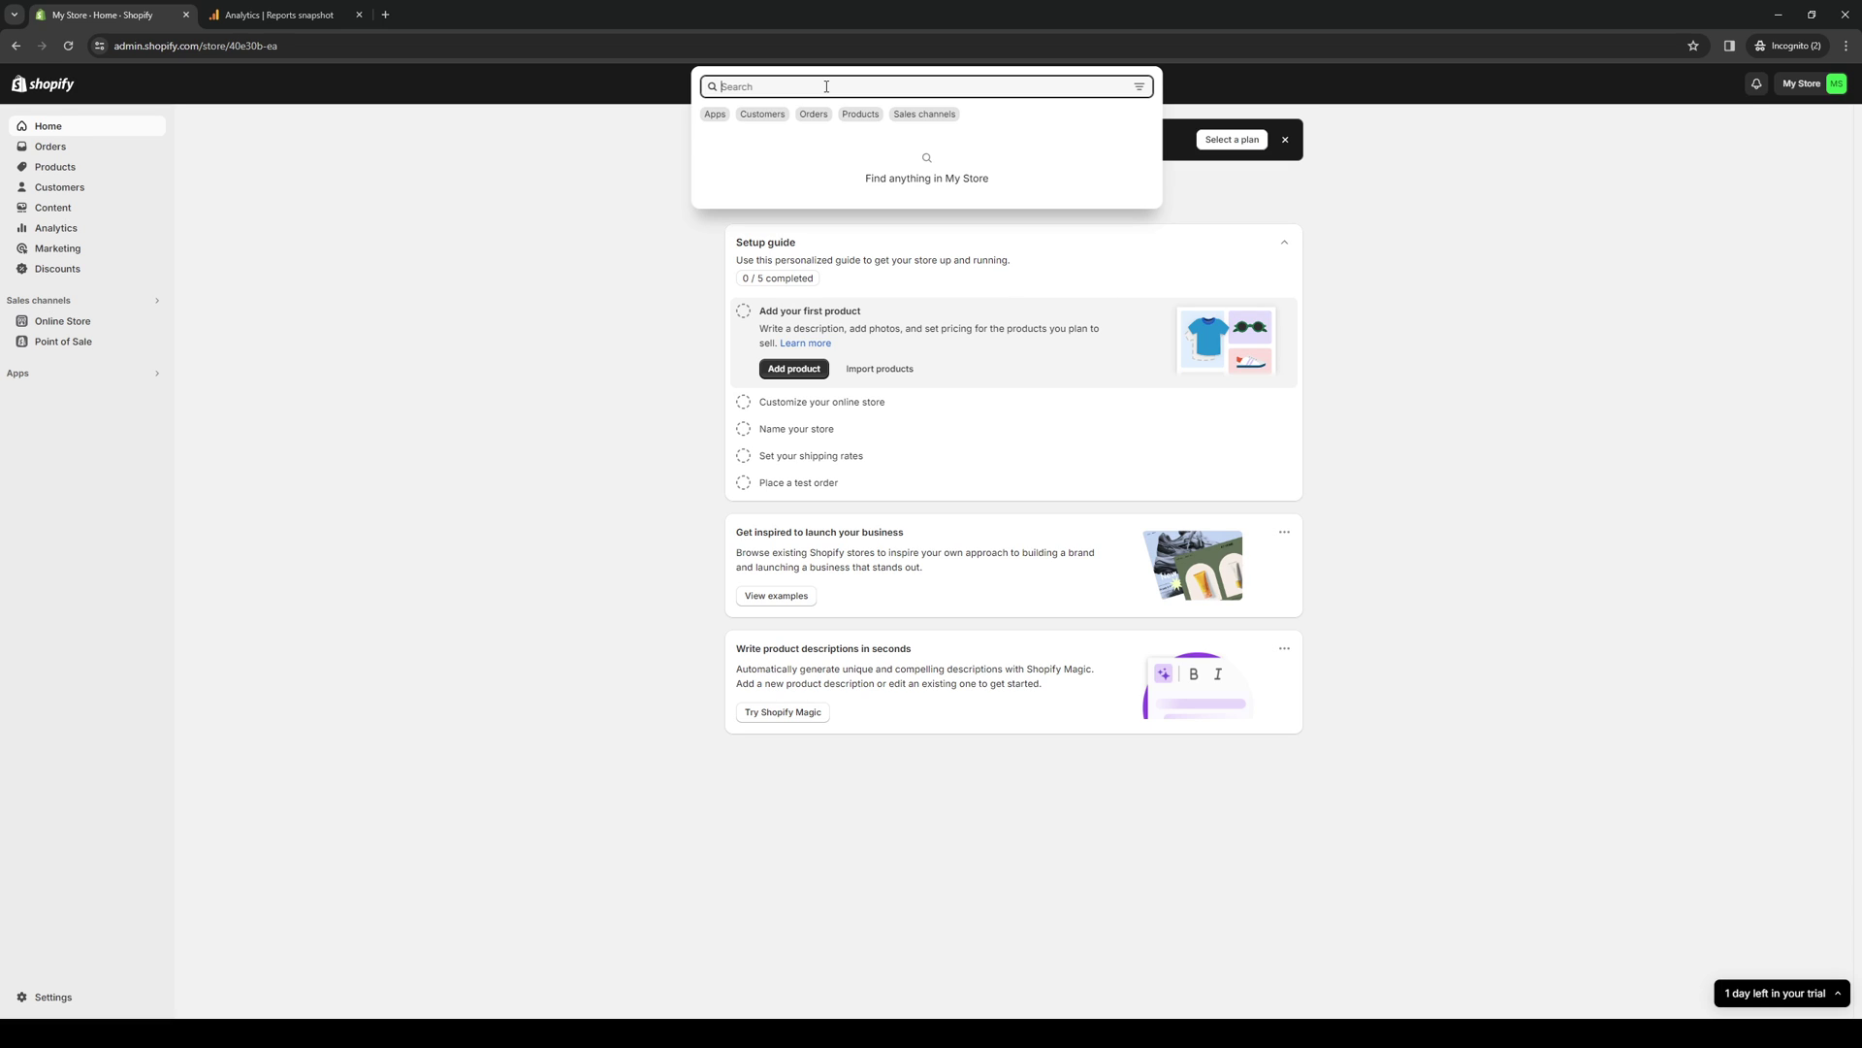
type("sml")
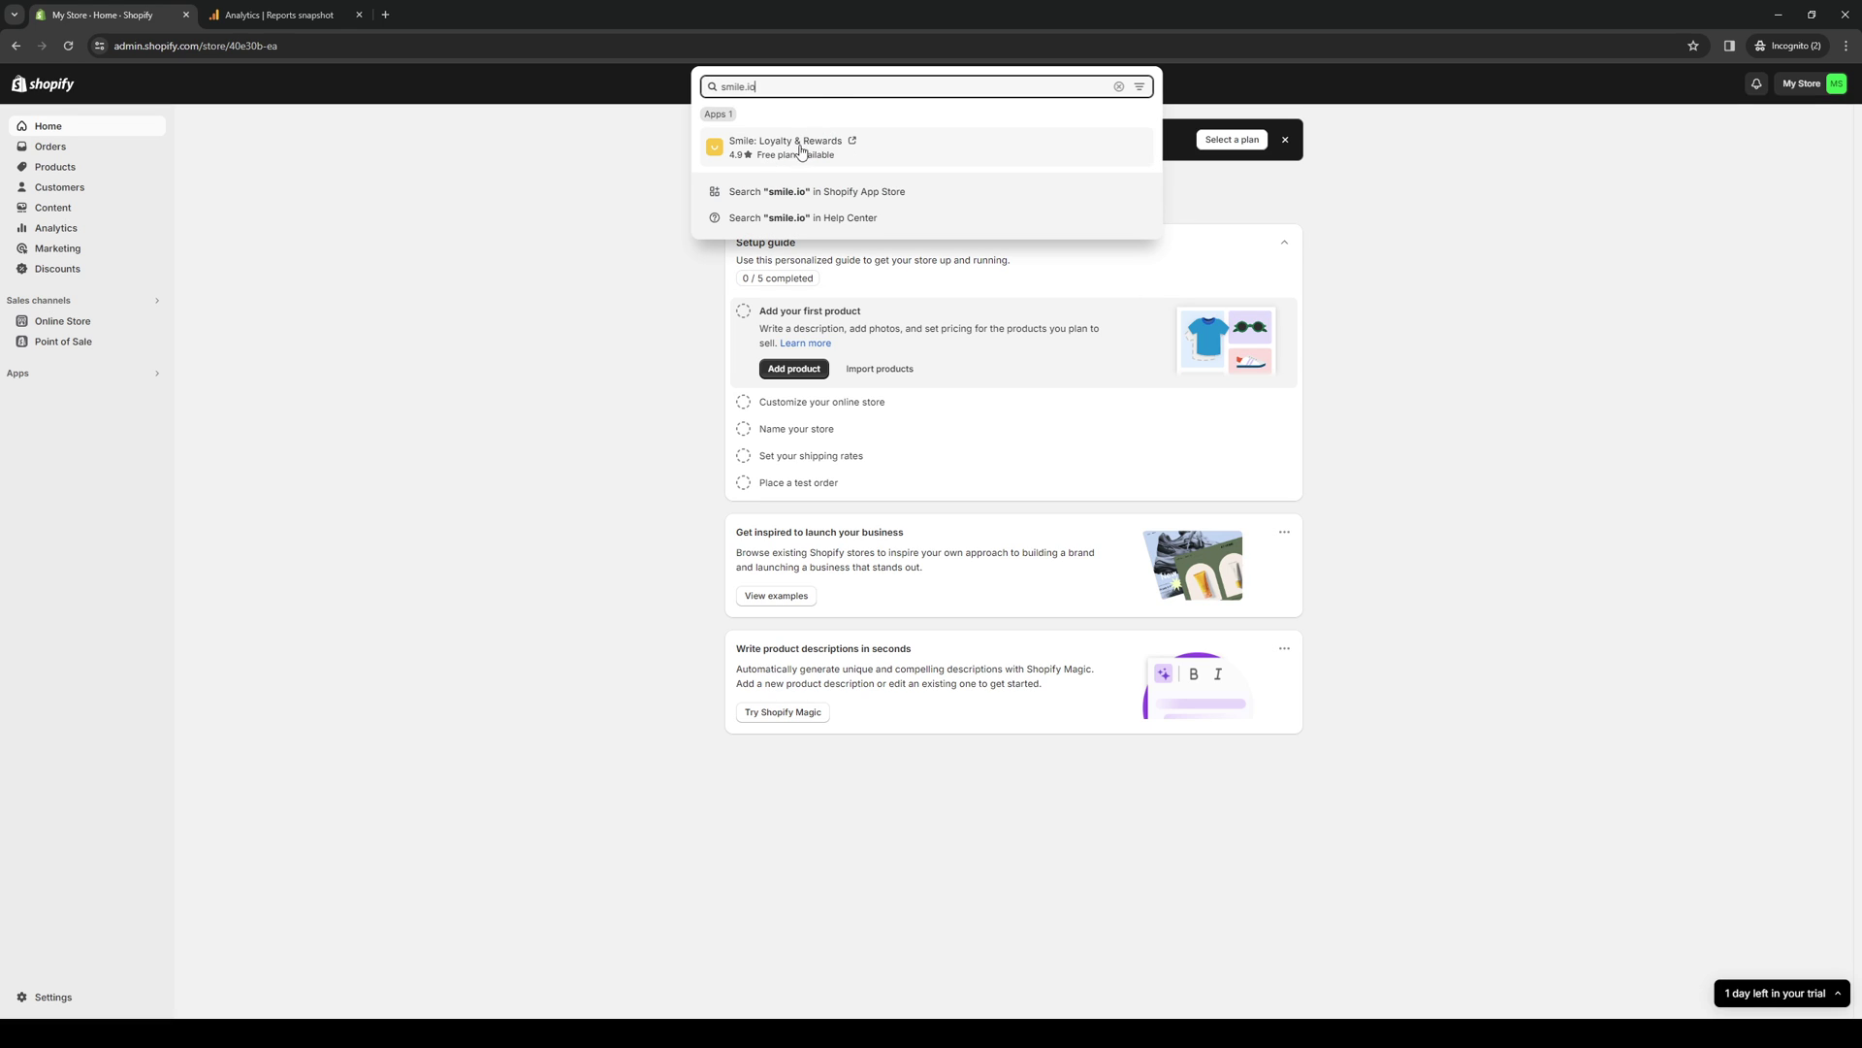
left_click(630, 223)
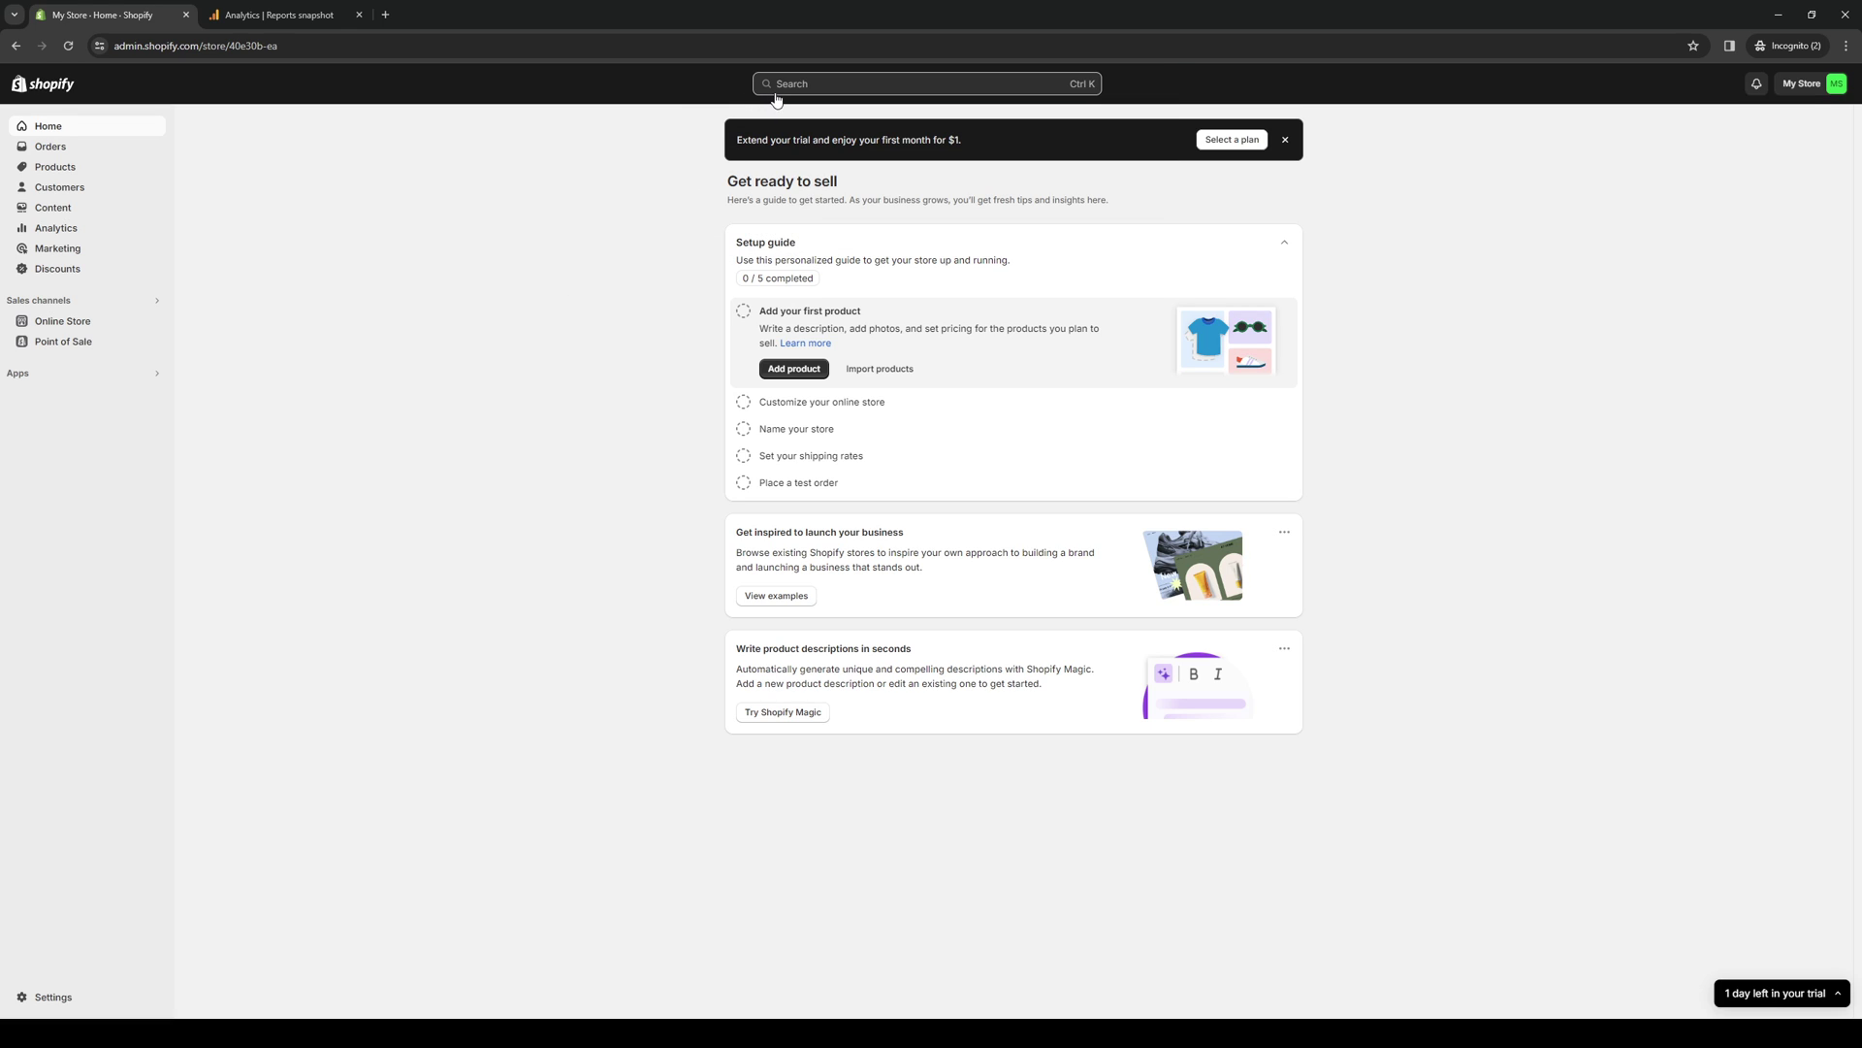
left_click(83, 375)
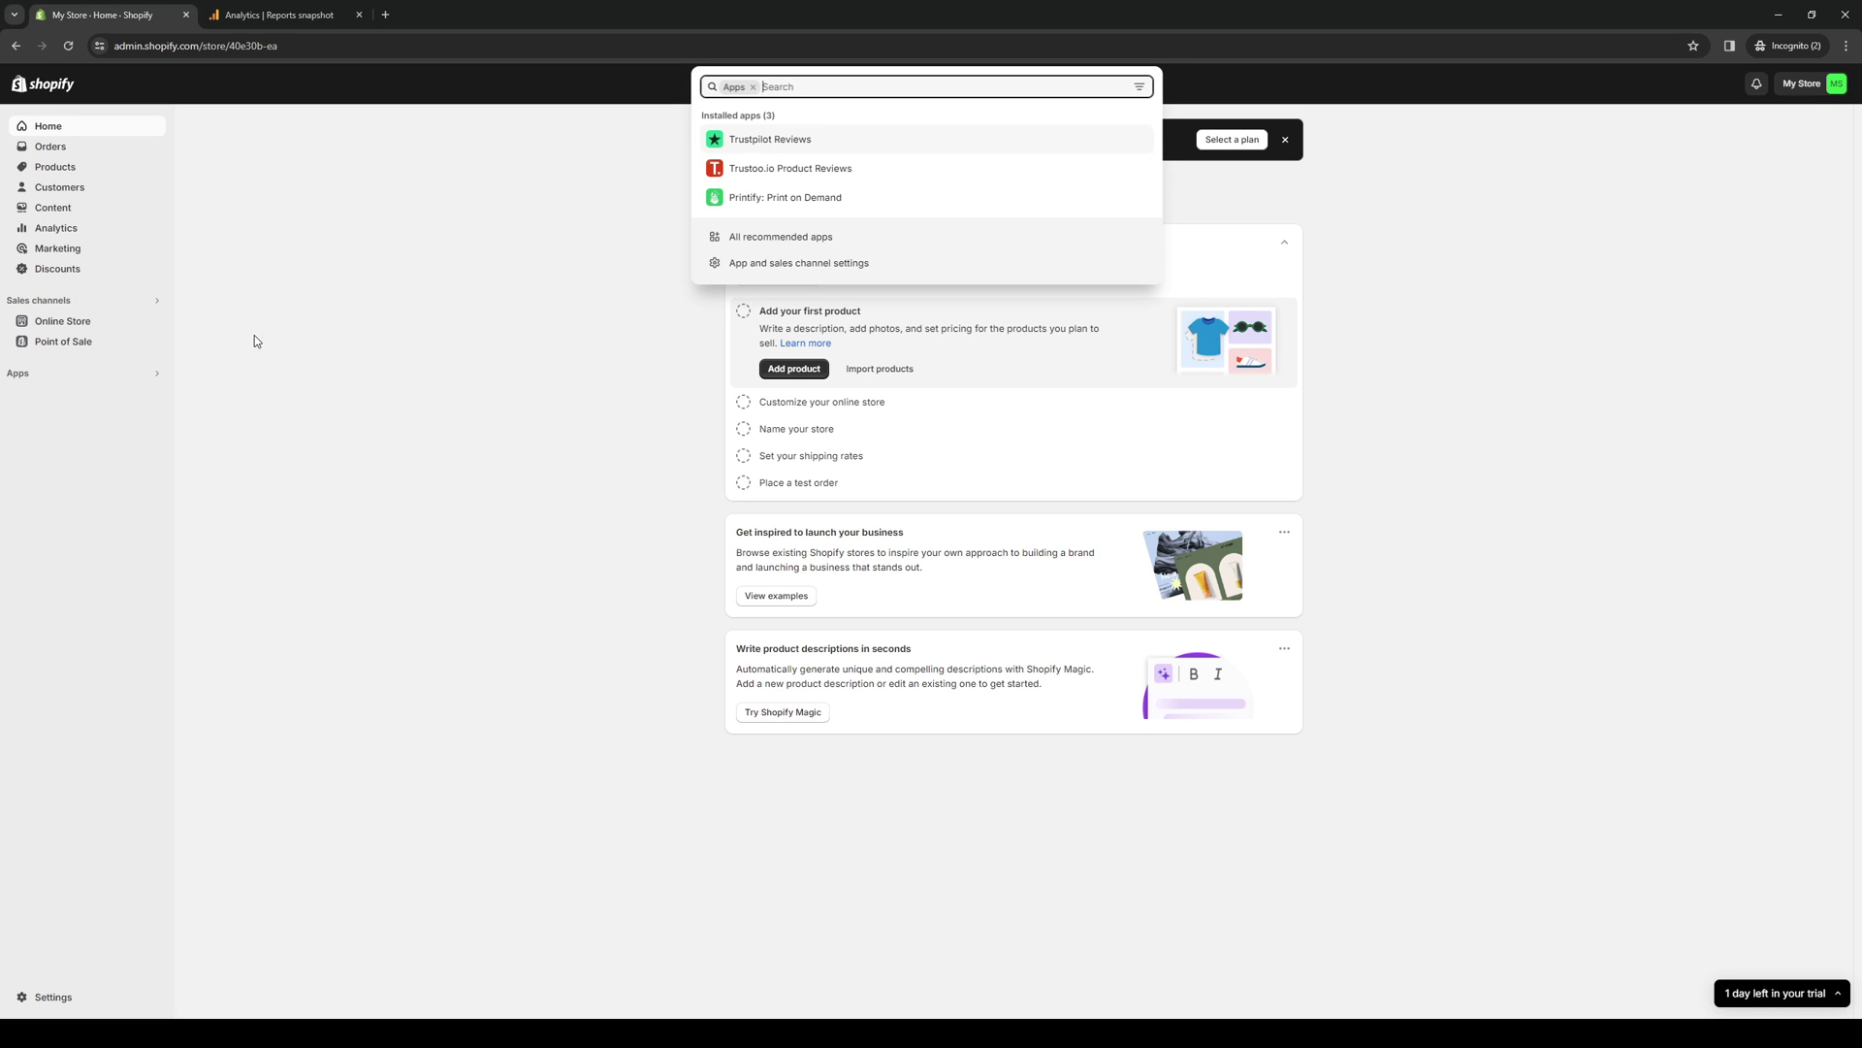
Step: Open the App Store home page from app settings and browse its recommendations and recently viewed apps
left_click(818, 265)
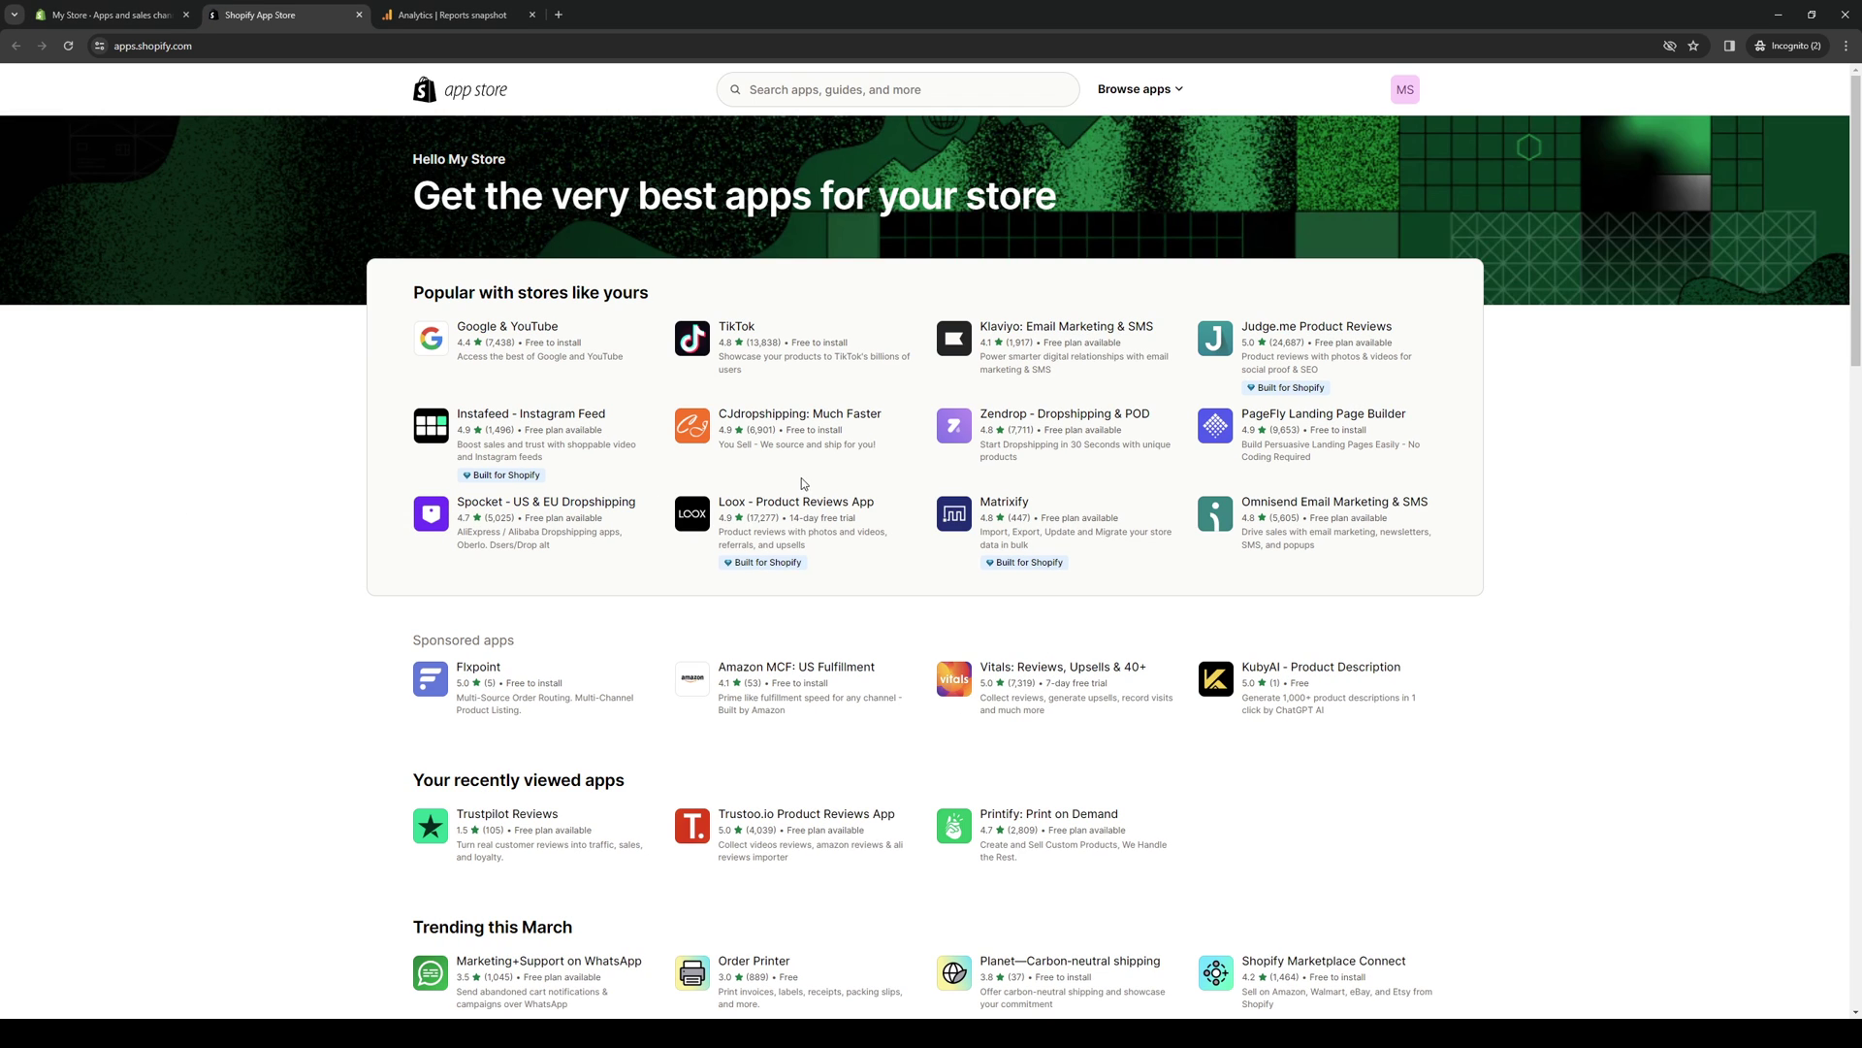
scroll(853, 494, "down", 4)
scroll(517, 570, "down", 1)
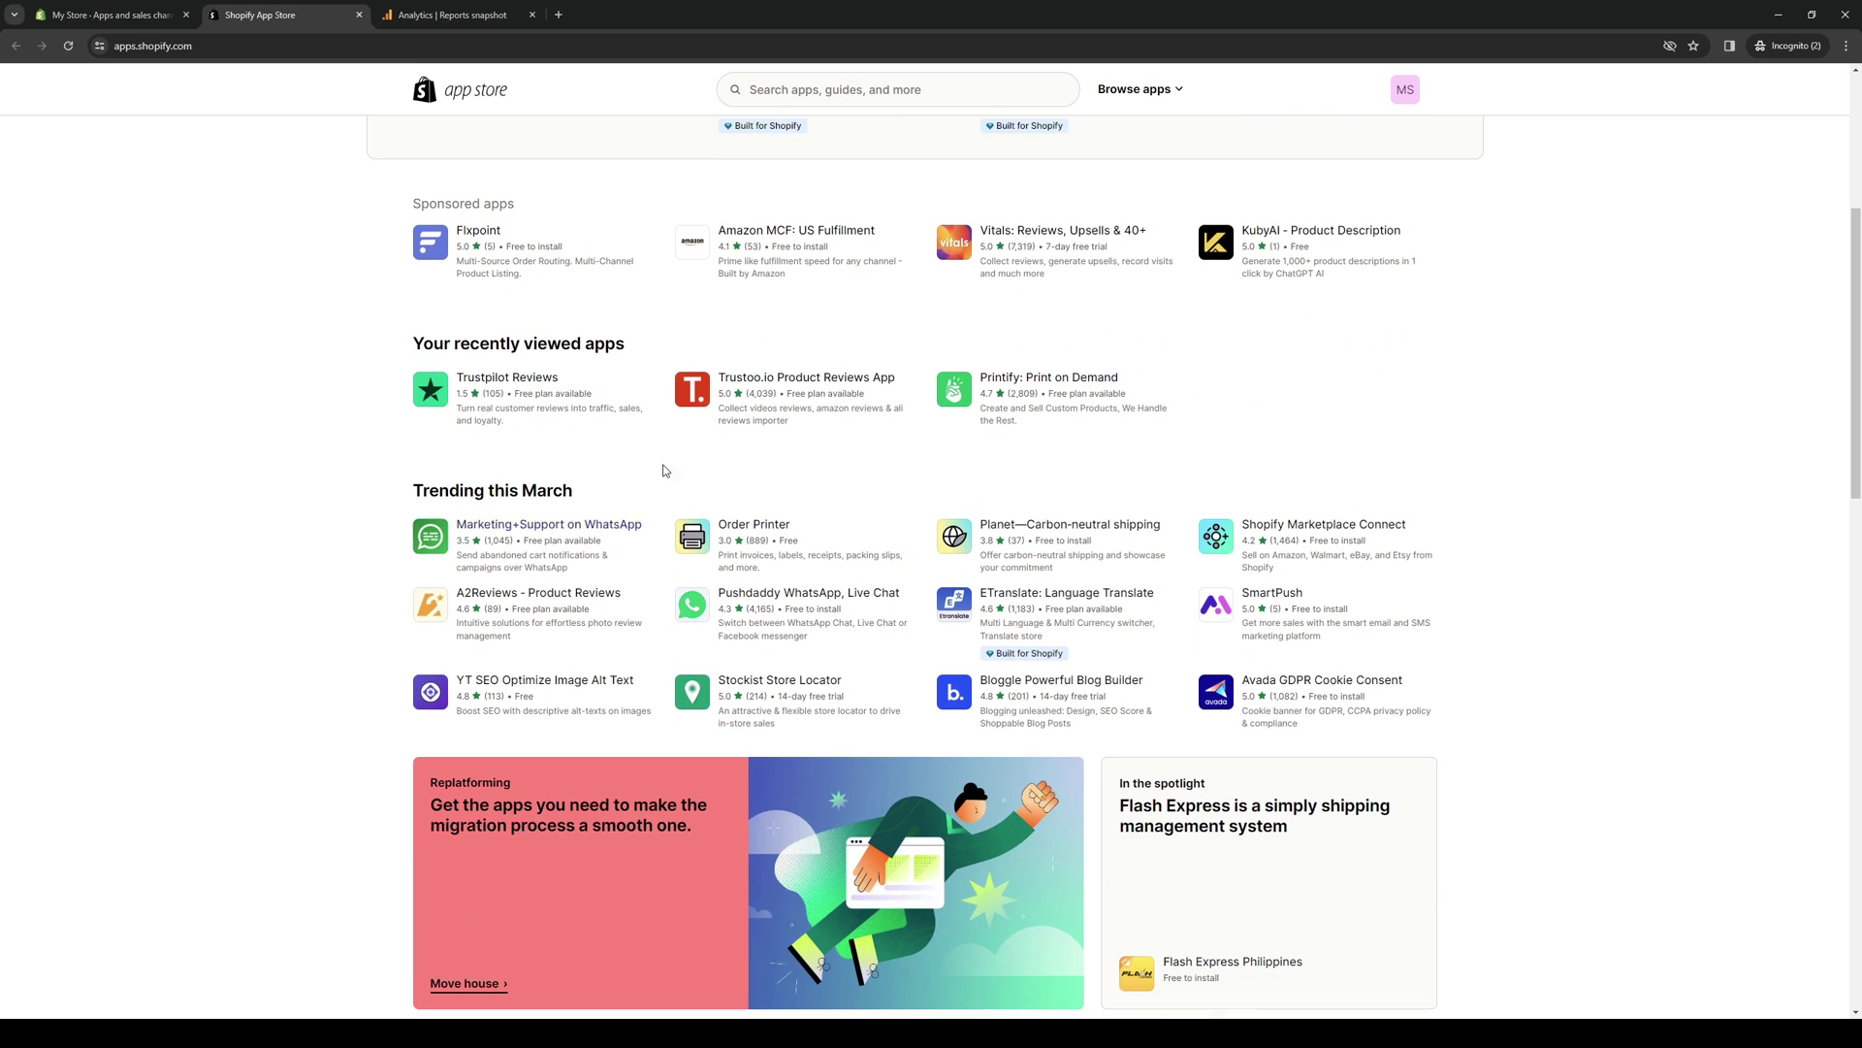
scroll(830, 480, "down", 3)
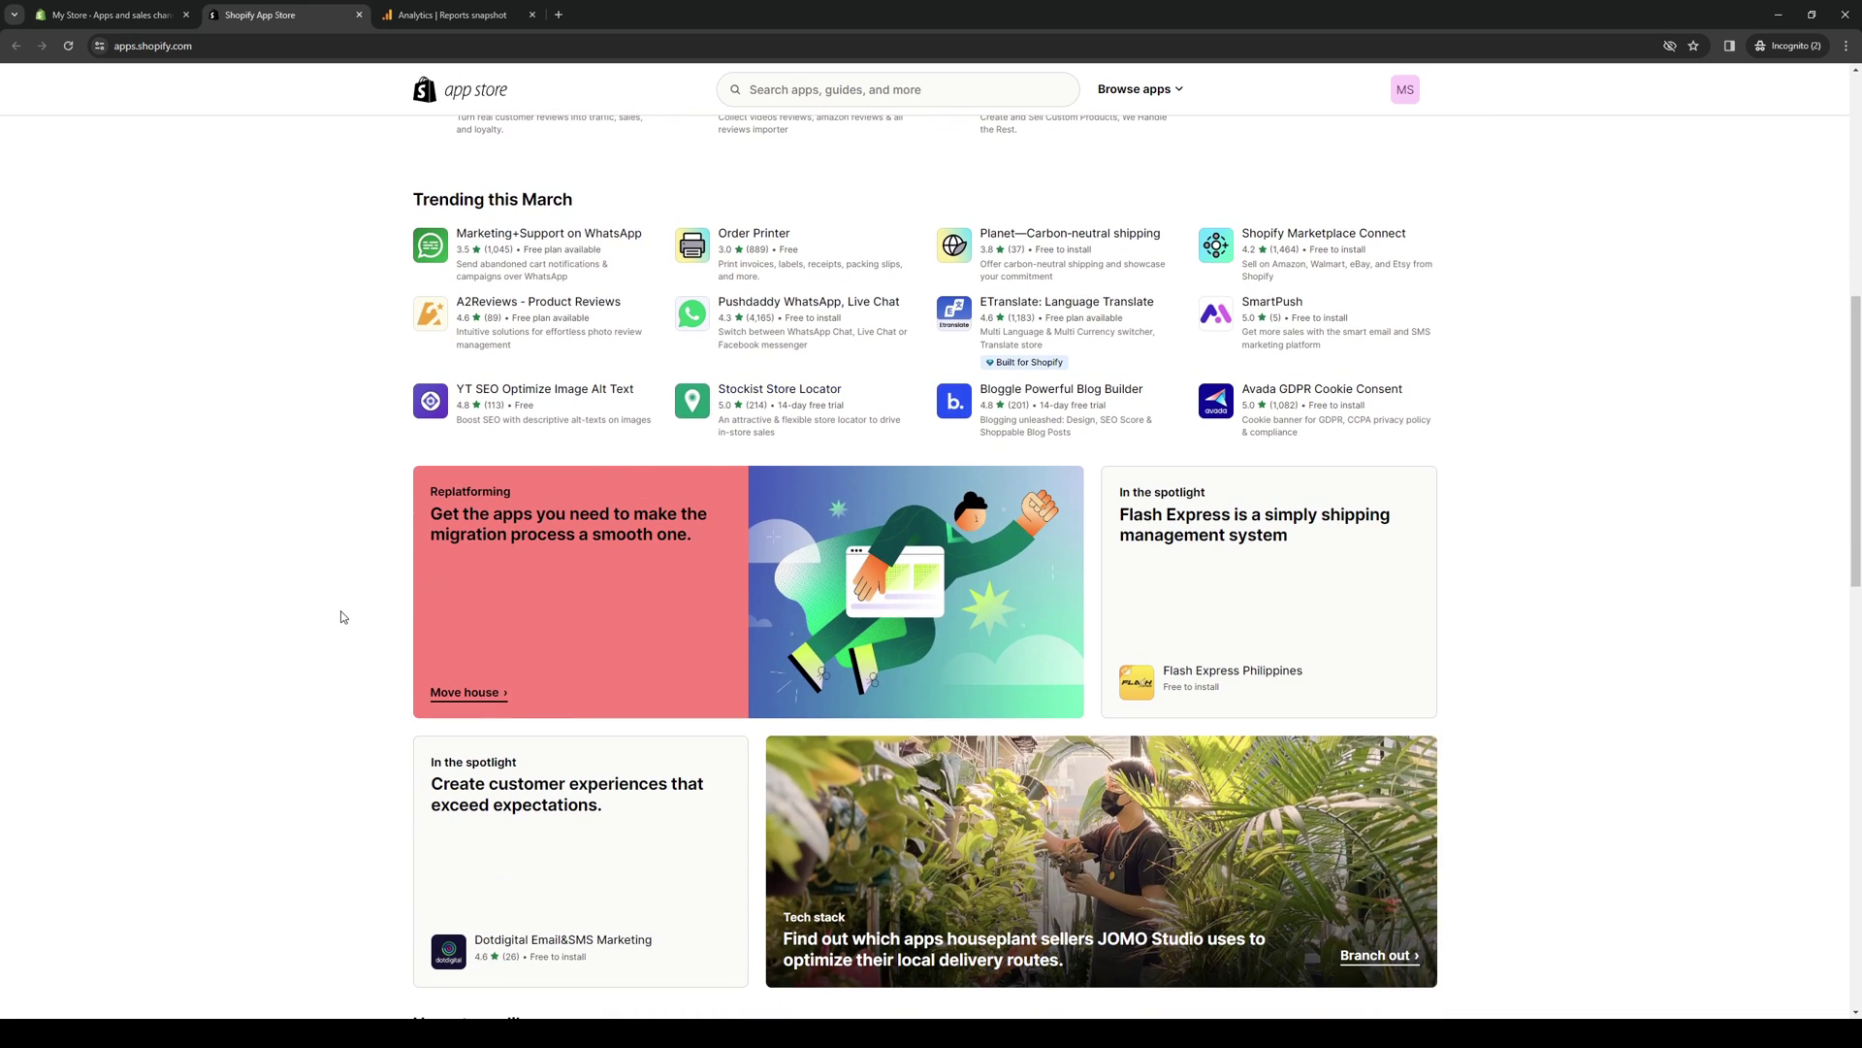
scroll(327, 634, "down", 4)
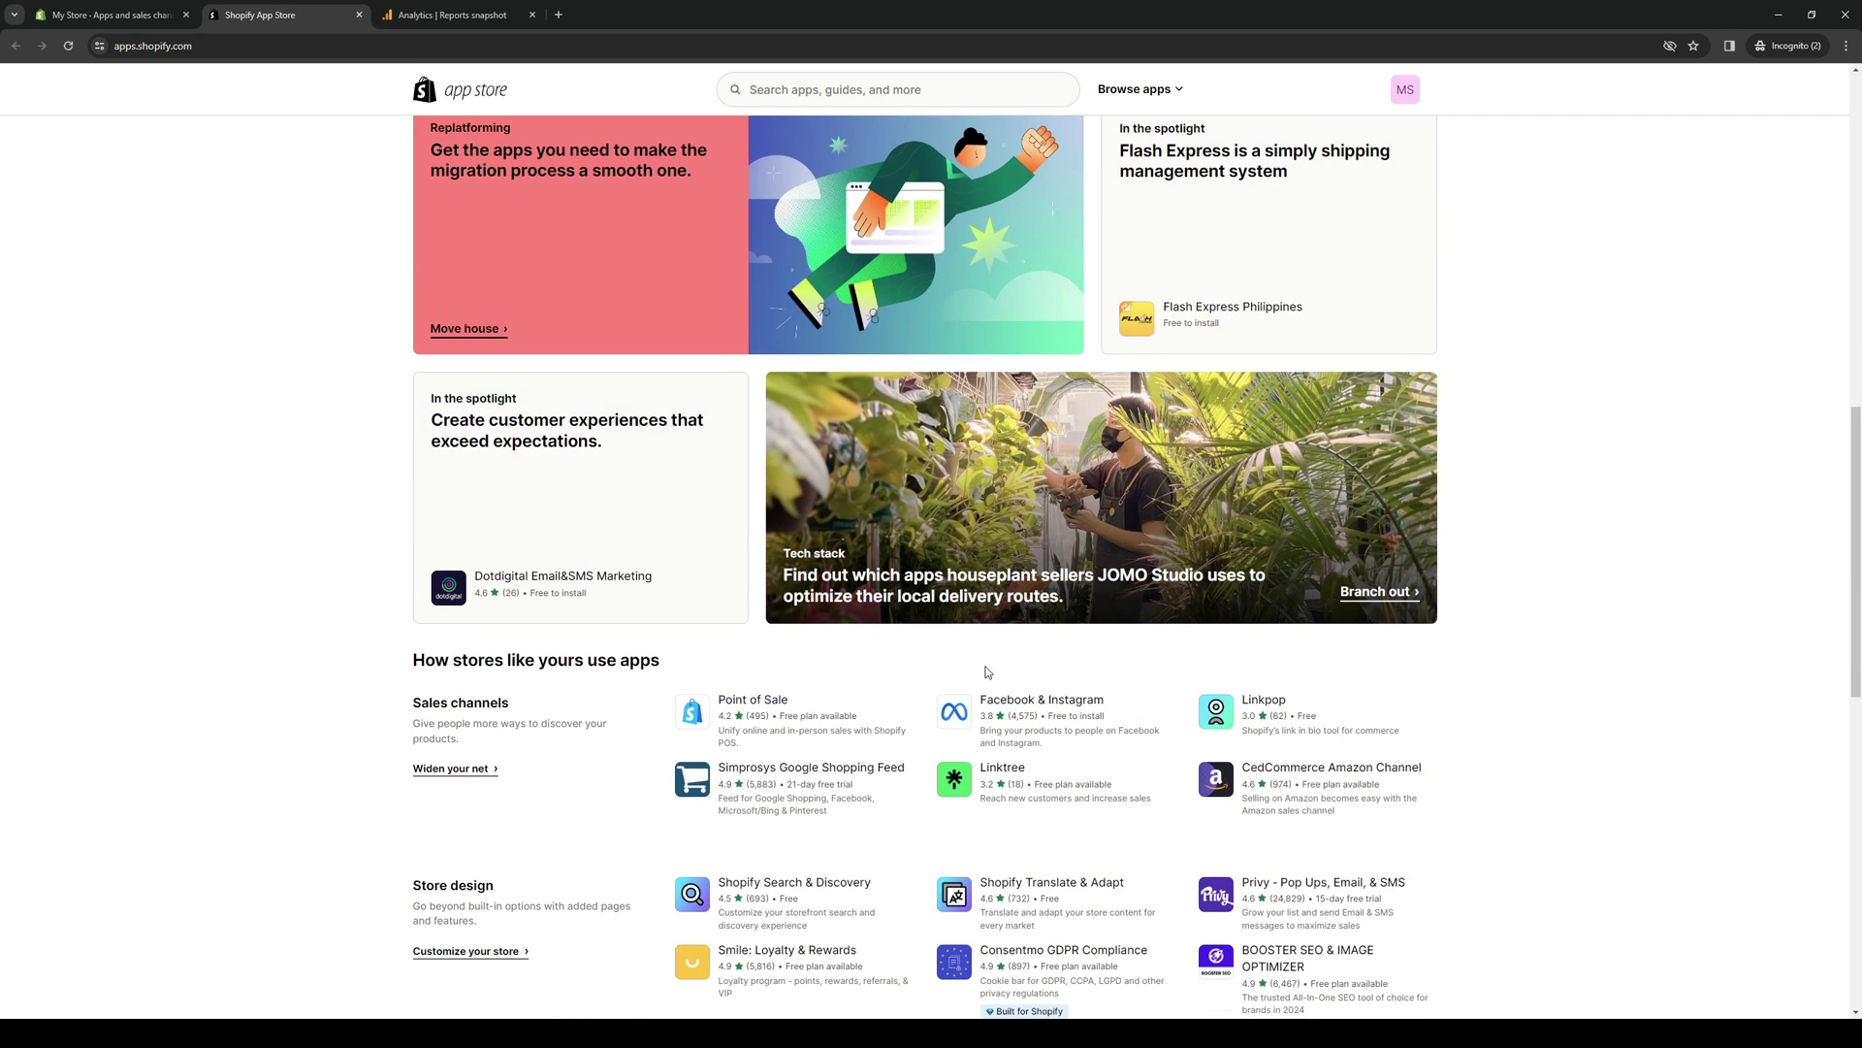
scroll(1003, 659, "up", 2)
scroll(1156, 684, "down", 4)
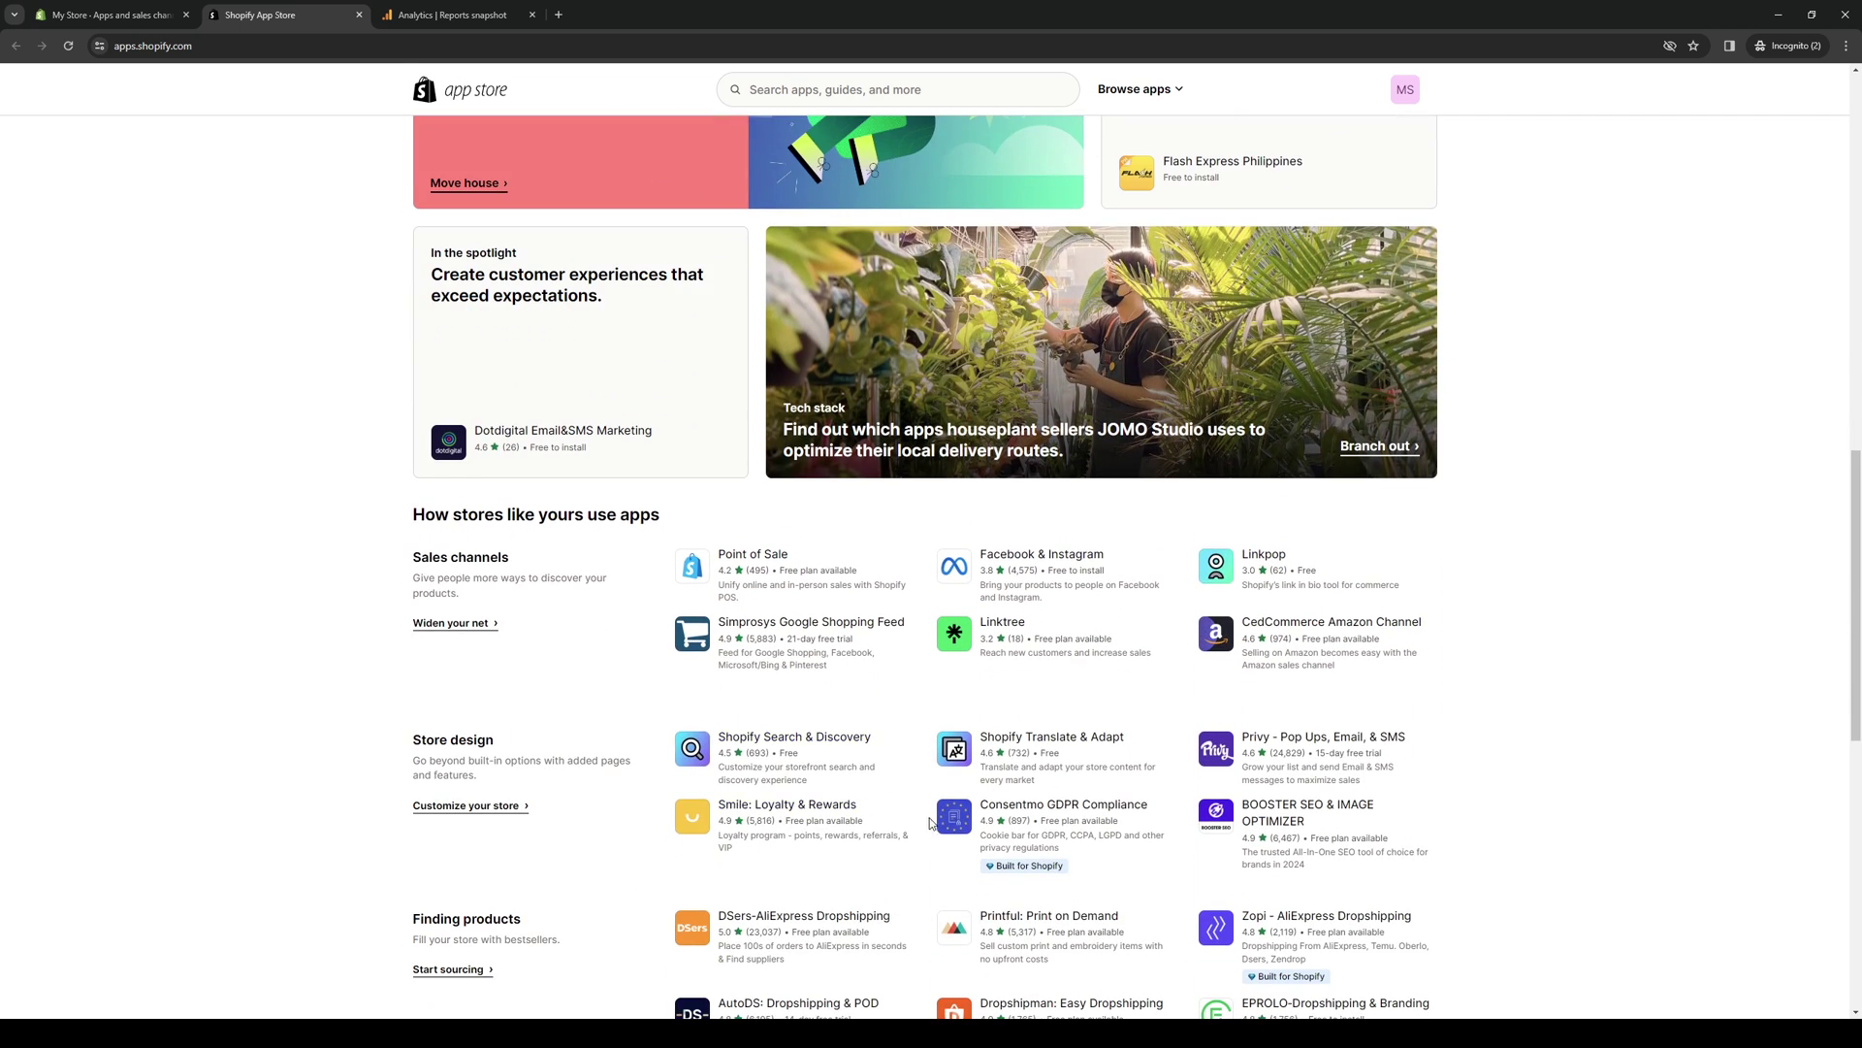
scroll(931, 822, "up", 2)
scroll(931, 823, "up", 10)
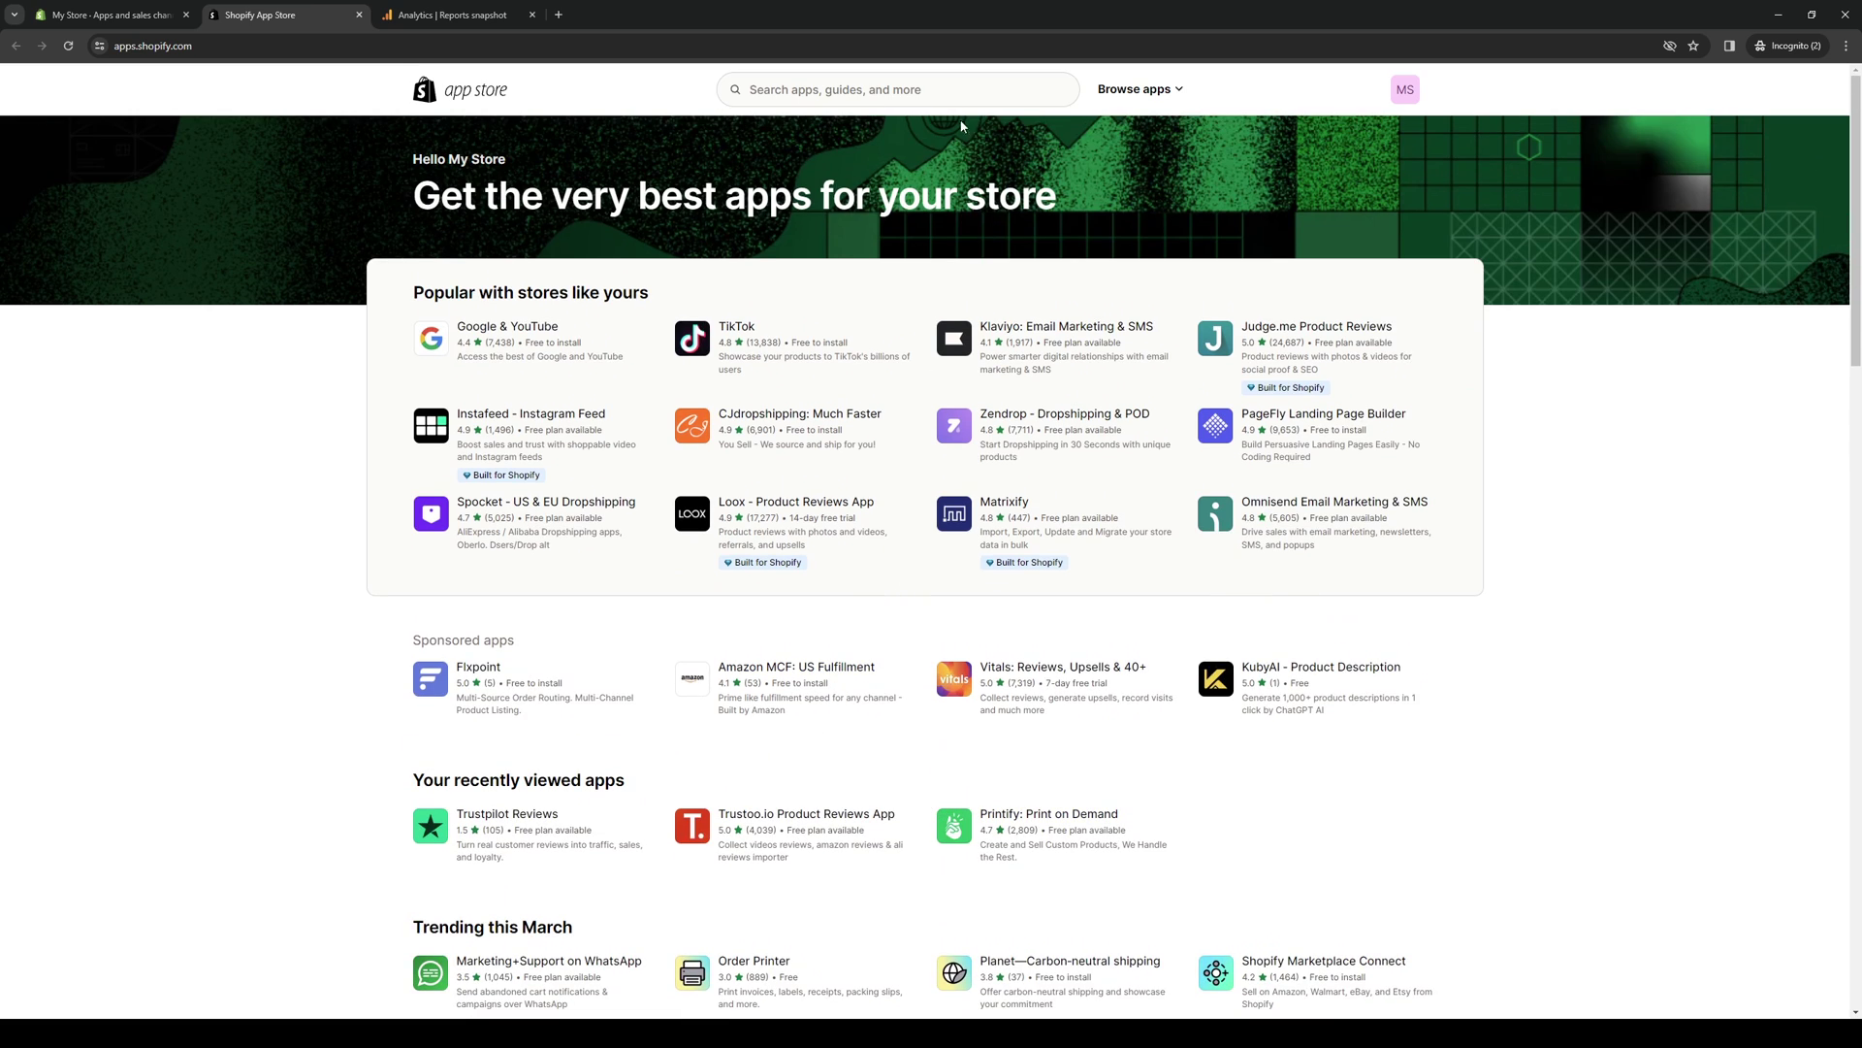
Step: Search the App Store for 'smile' and open the Smile: Loyalty & Rewards listing from the results
left_click(863, 89)
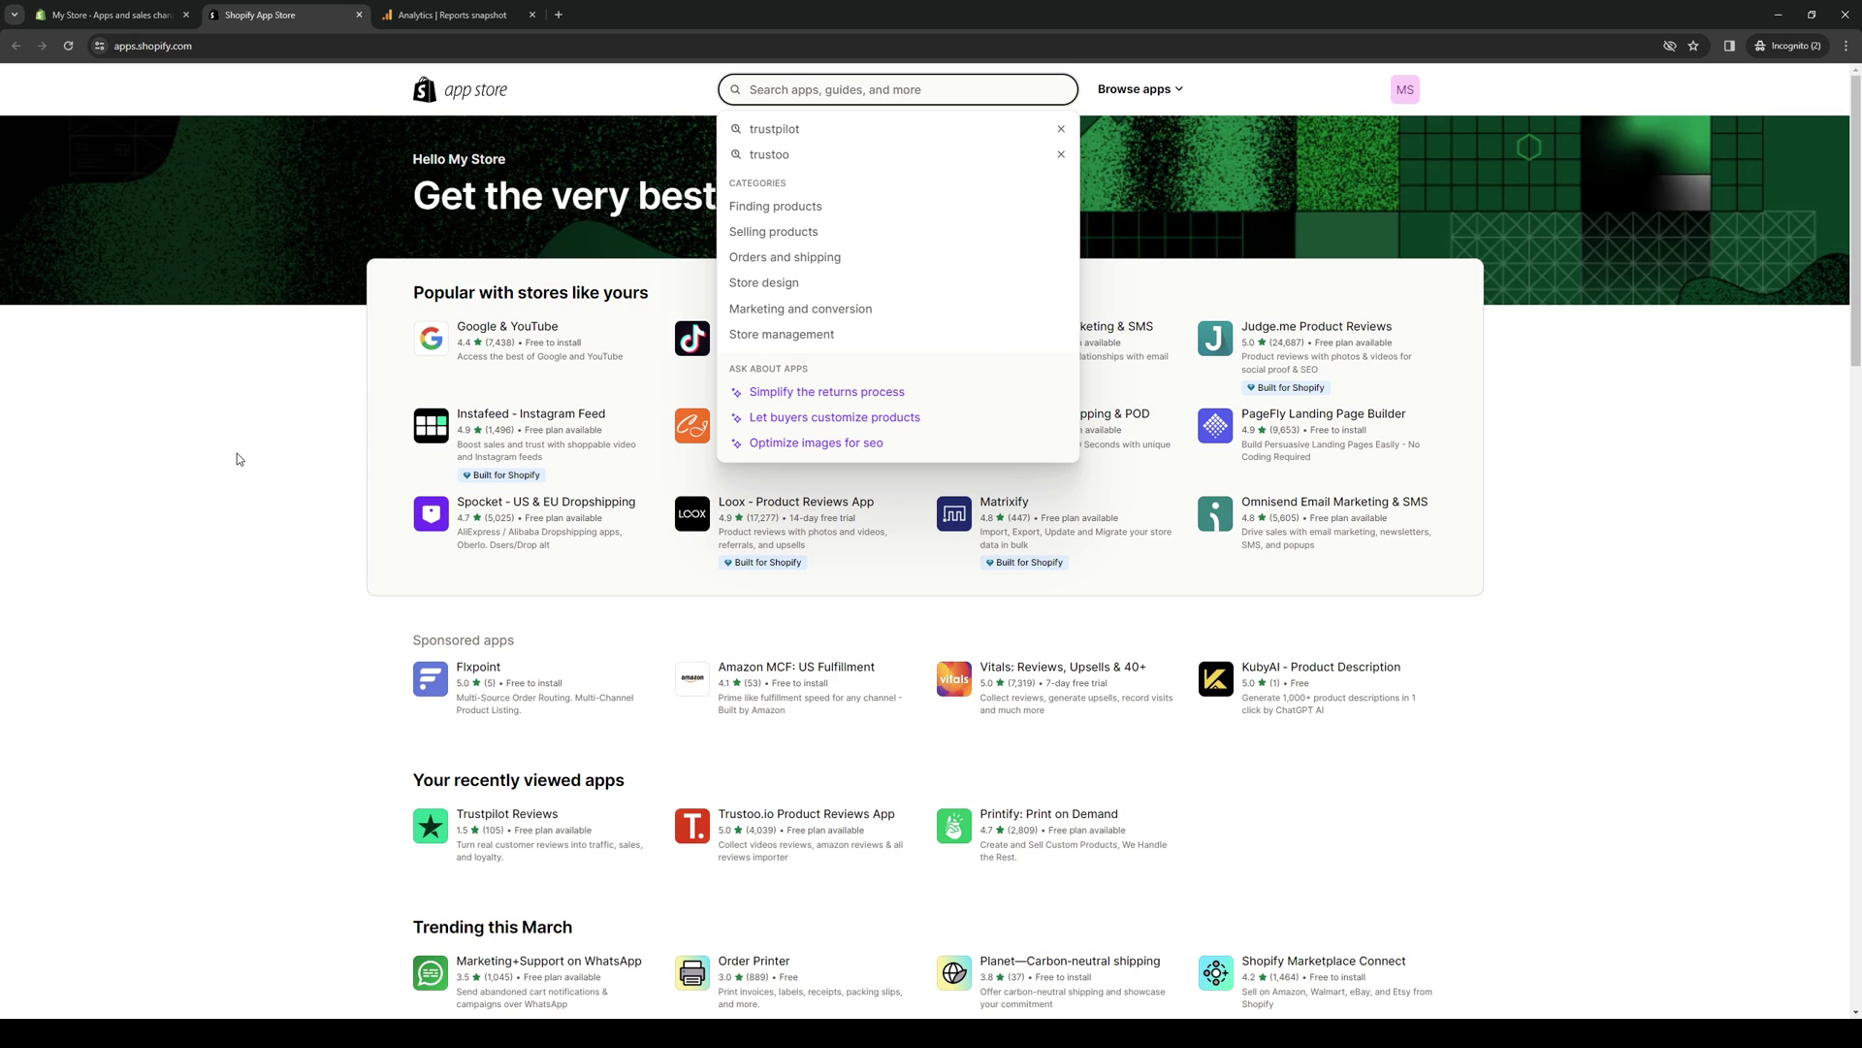
type("smile")
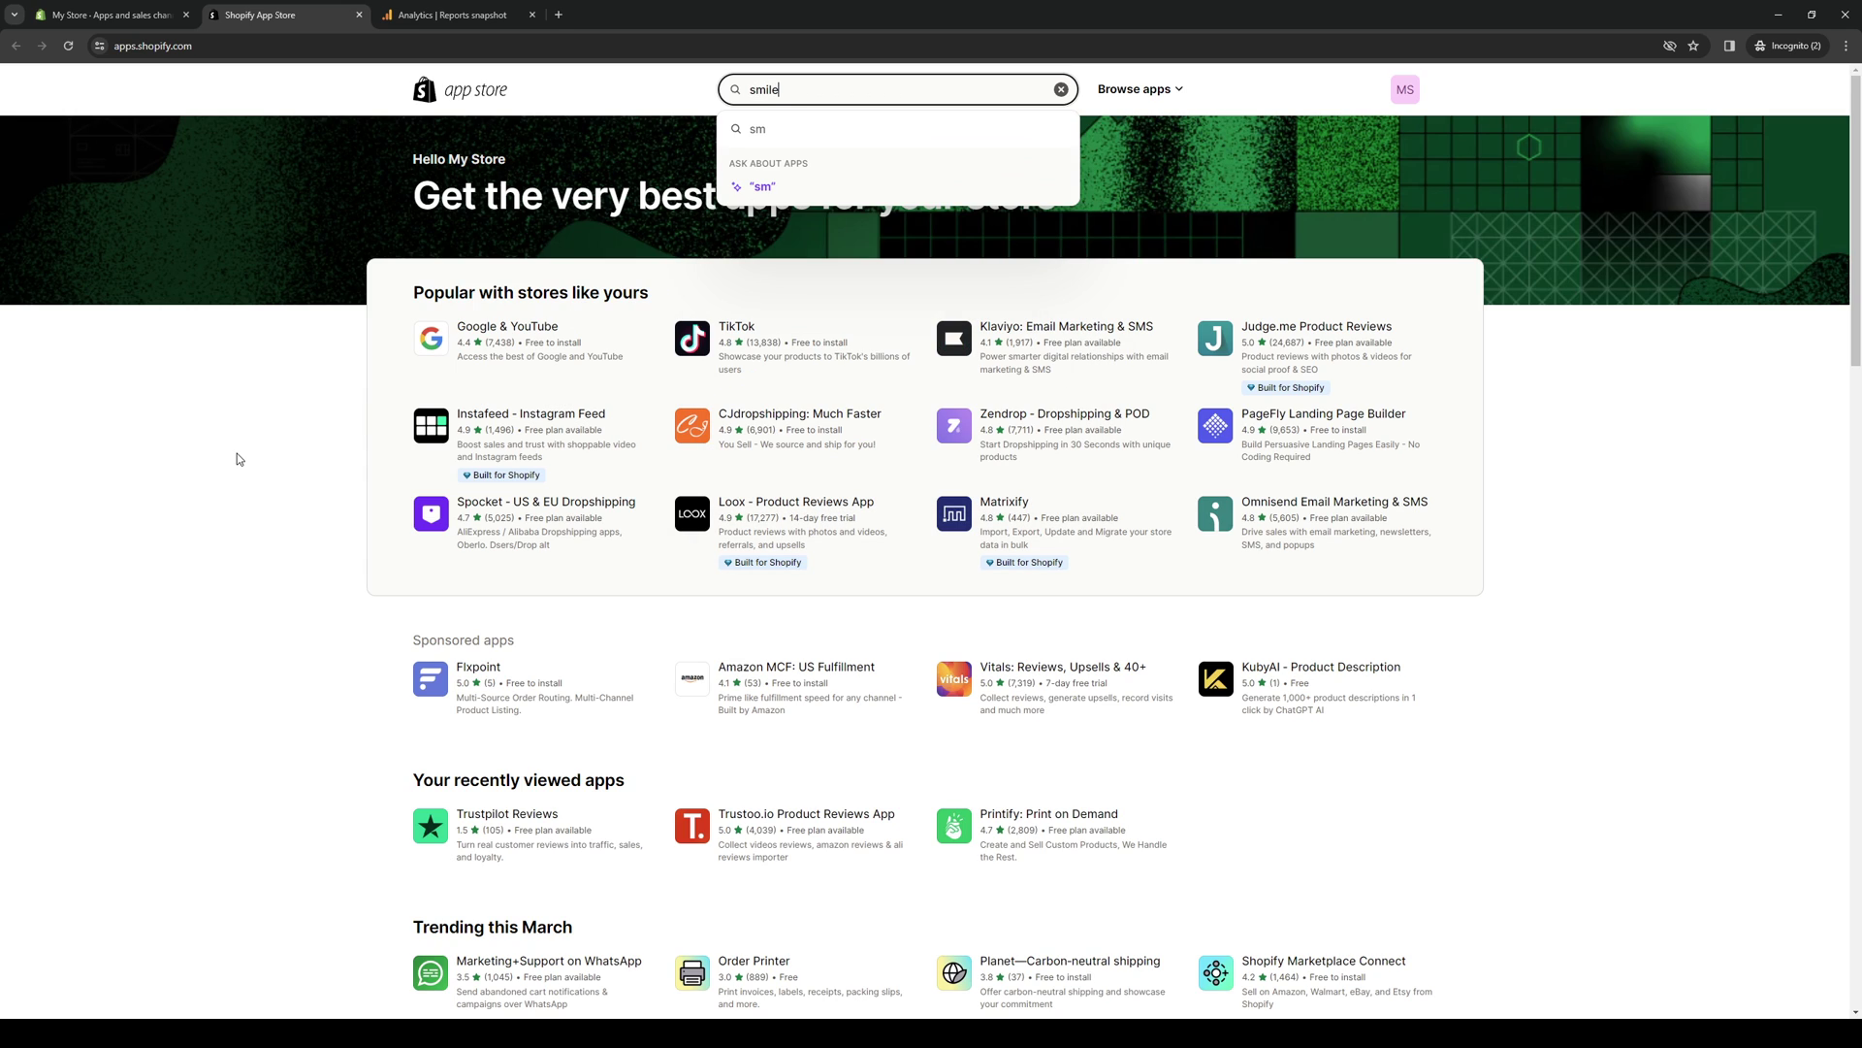
key("Return")
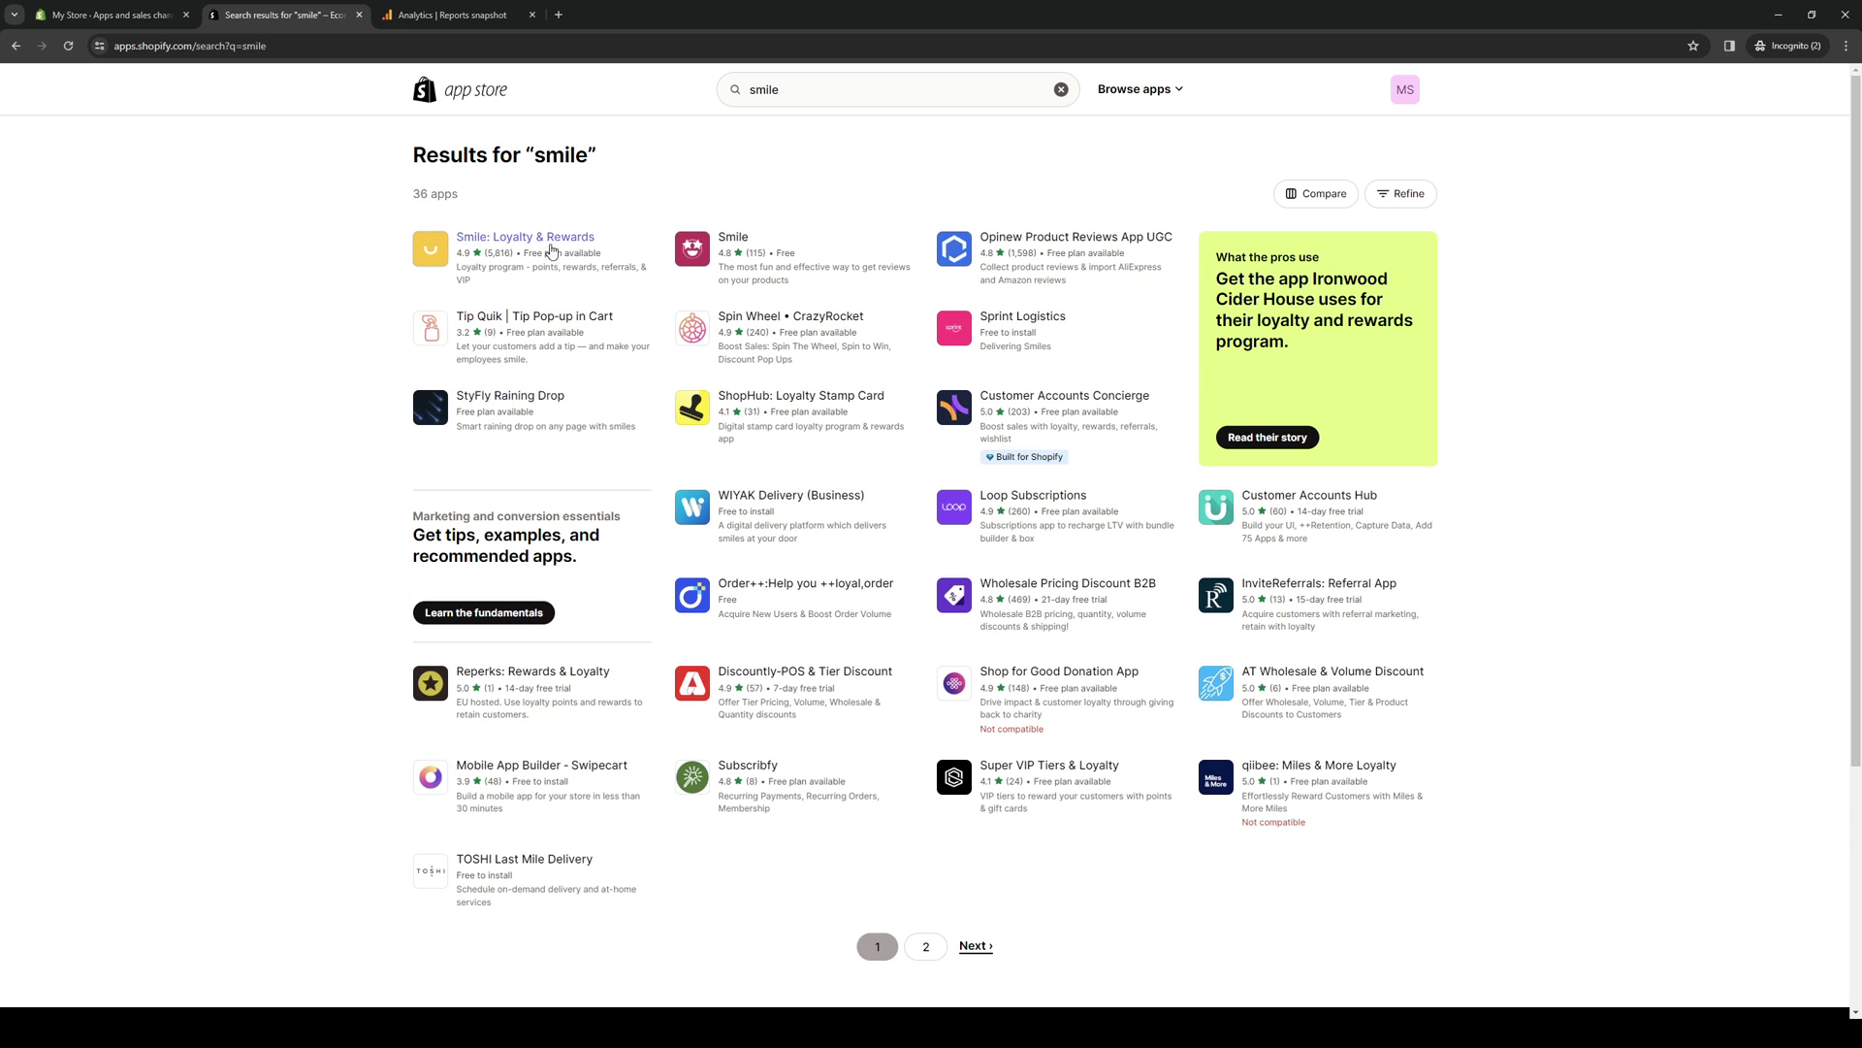
left_click(552, 243)
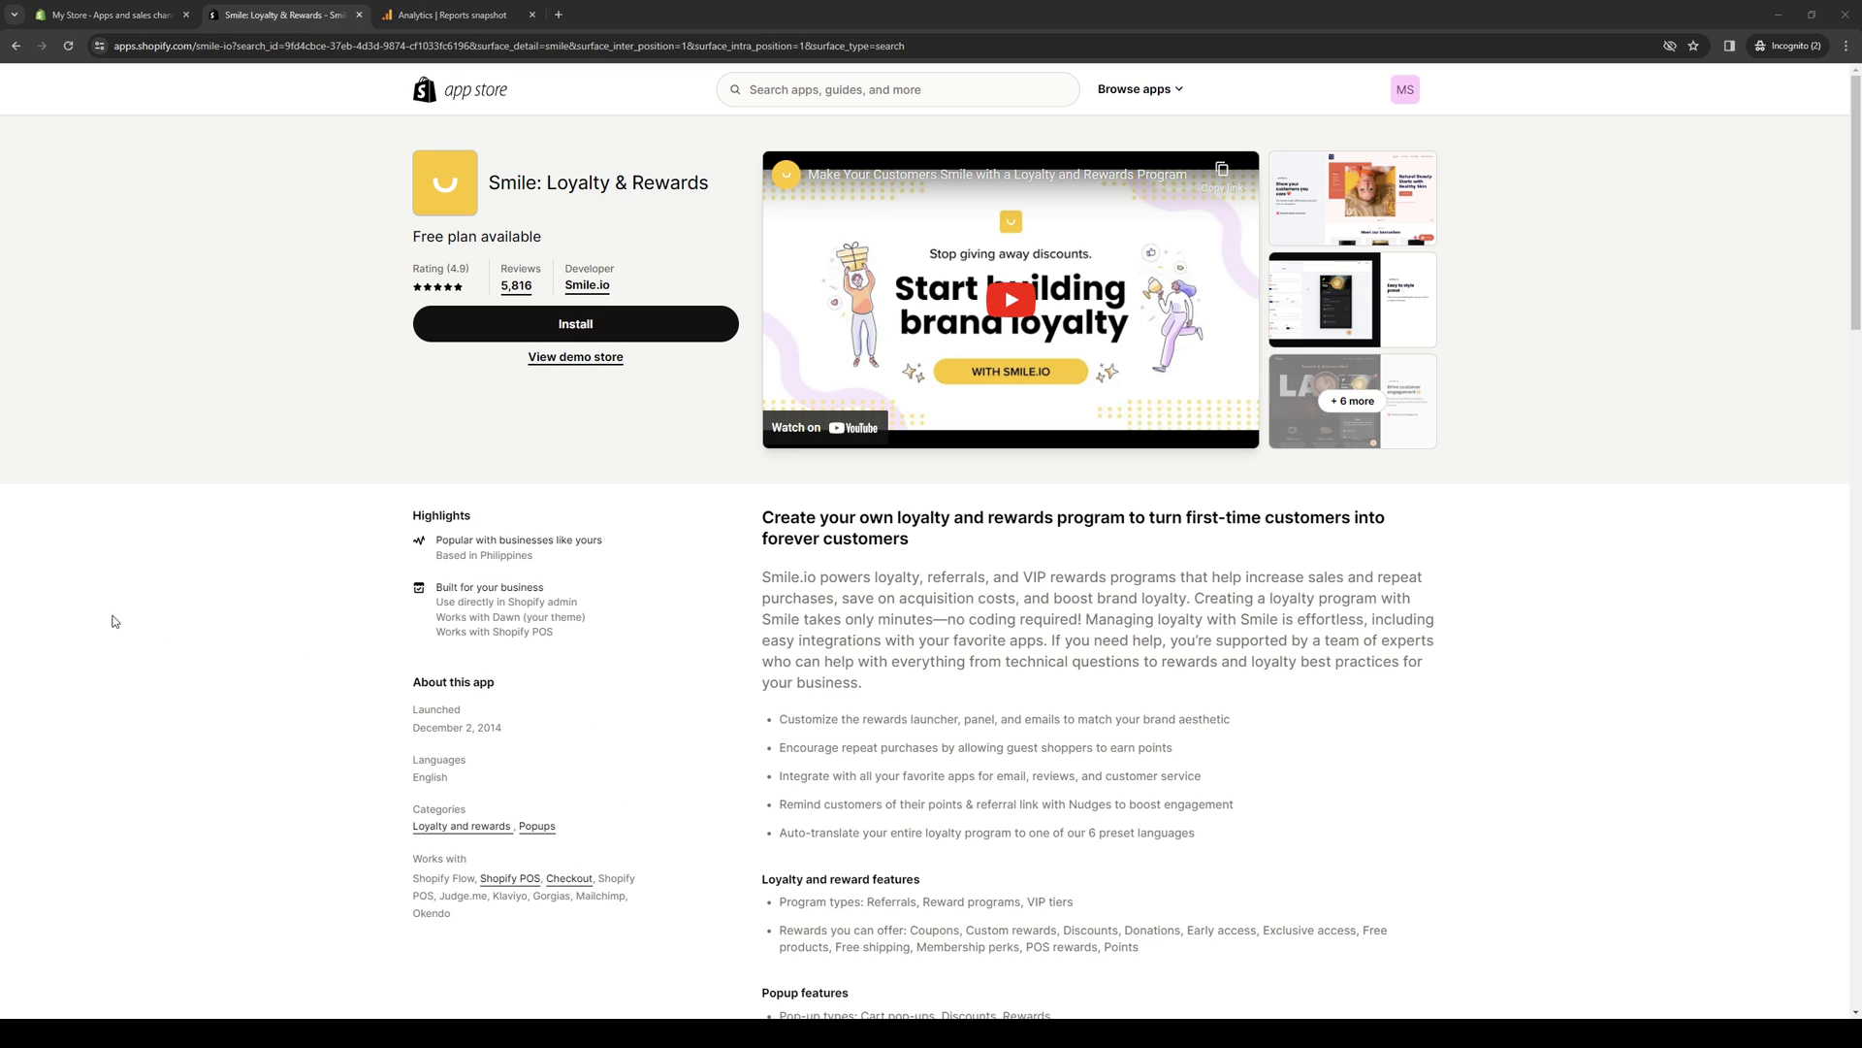
Step: Review the Smile: Loyalty & Rewards listing and its pricing before installing it
scroll(962, 473, "down", 4)
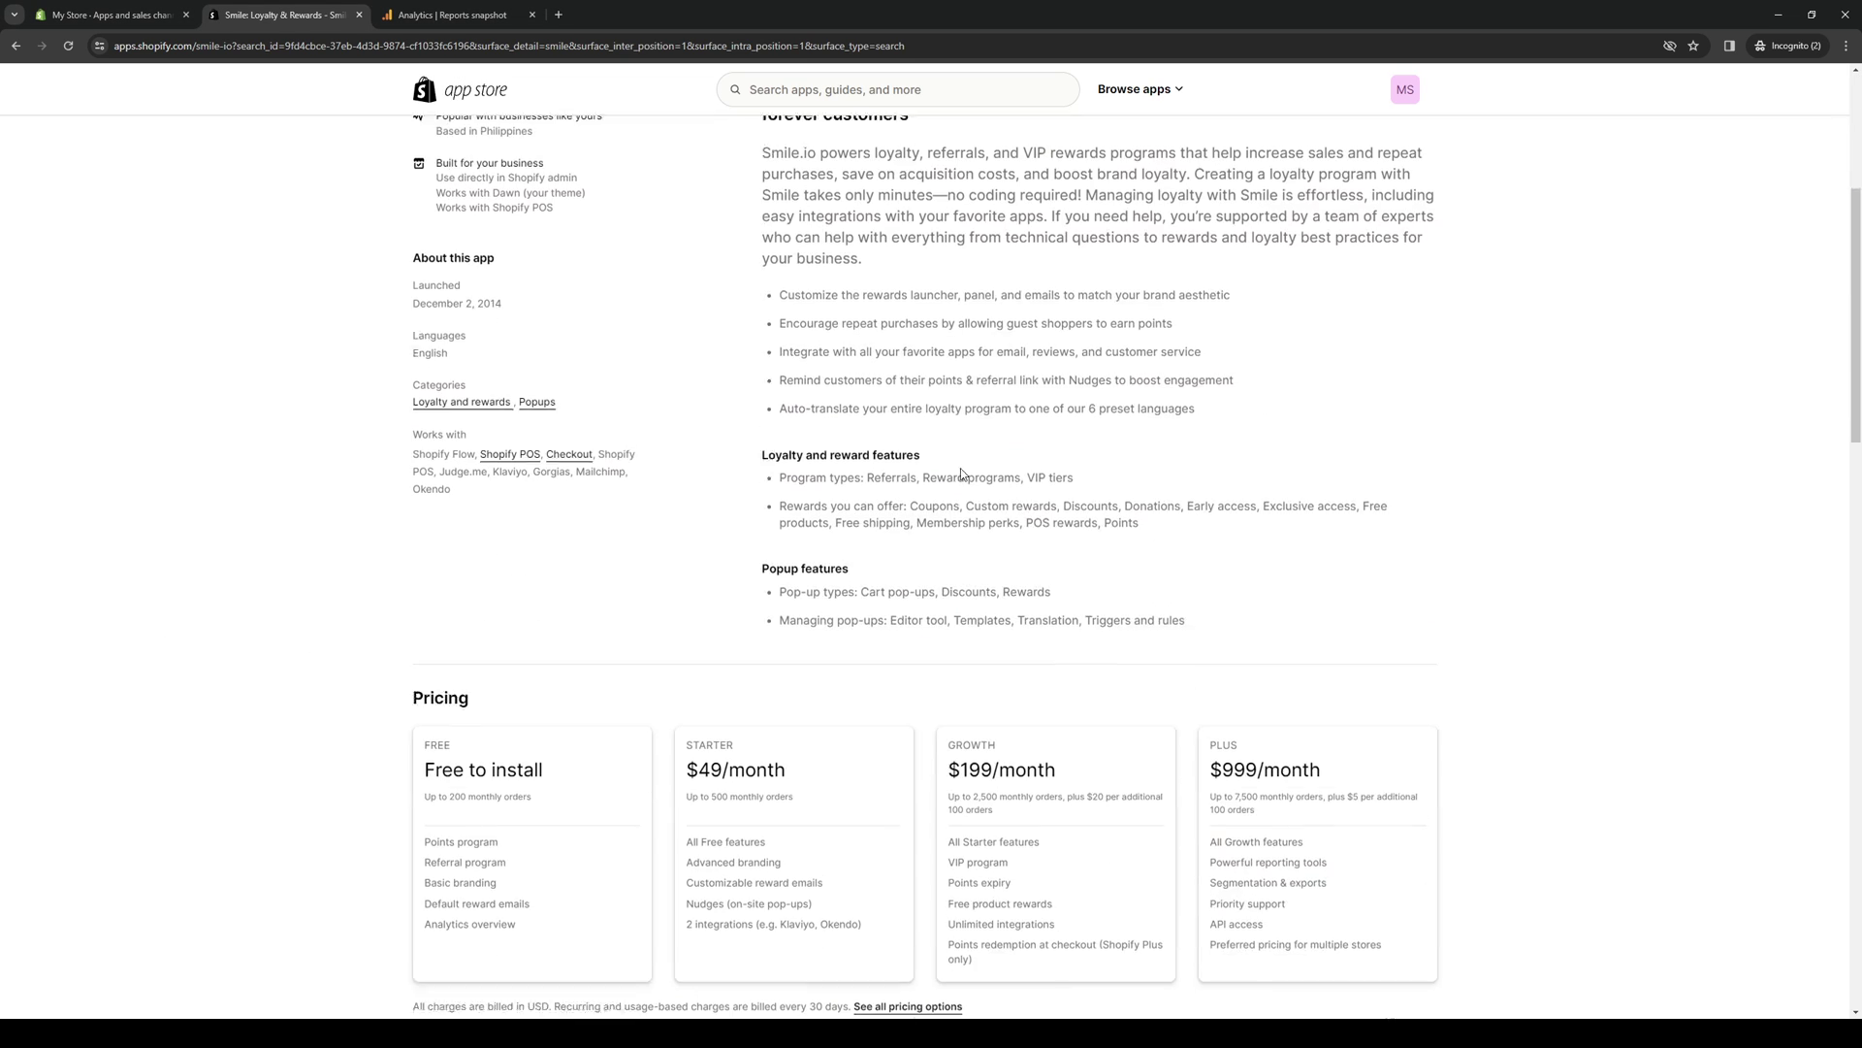
scroll(960, 465, "down", 1)
scroll(388, 502, "up", 2)
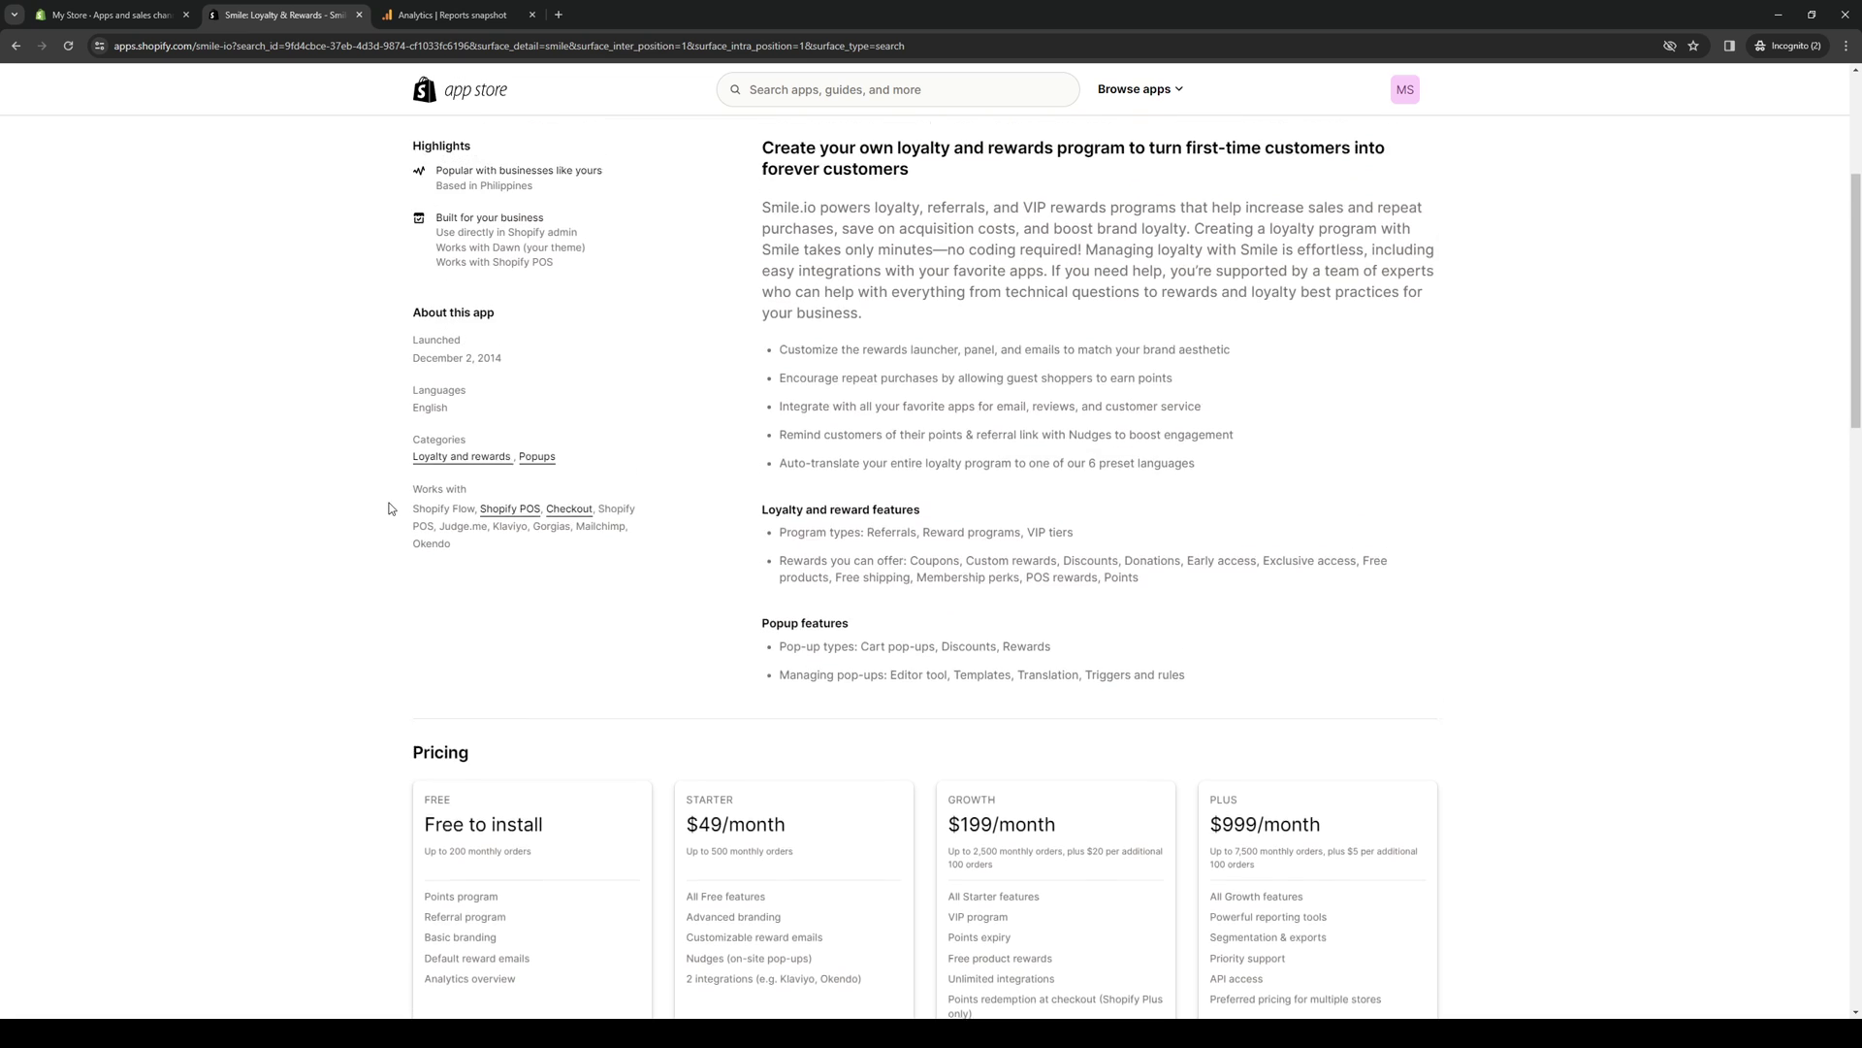
scroll(390, 504, "up", 3)
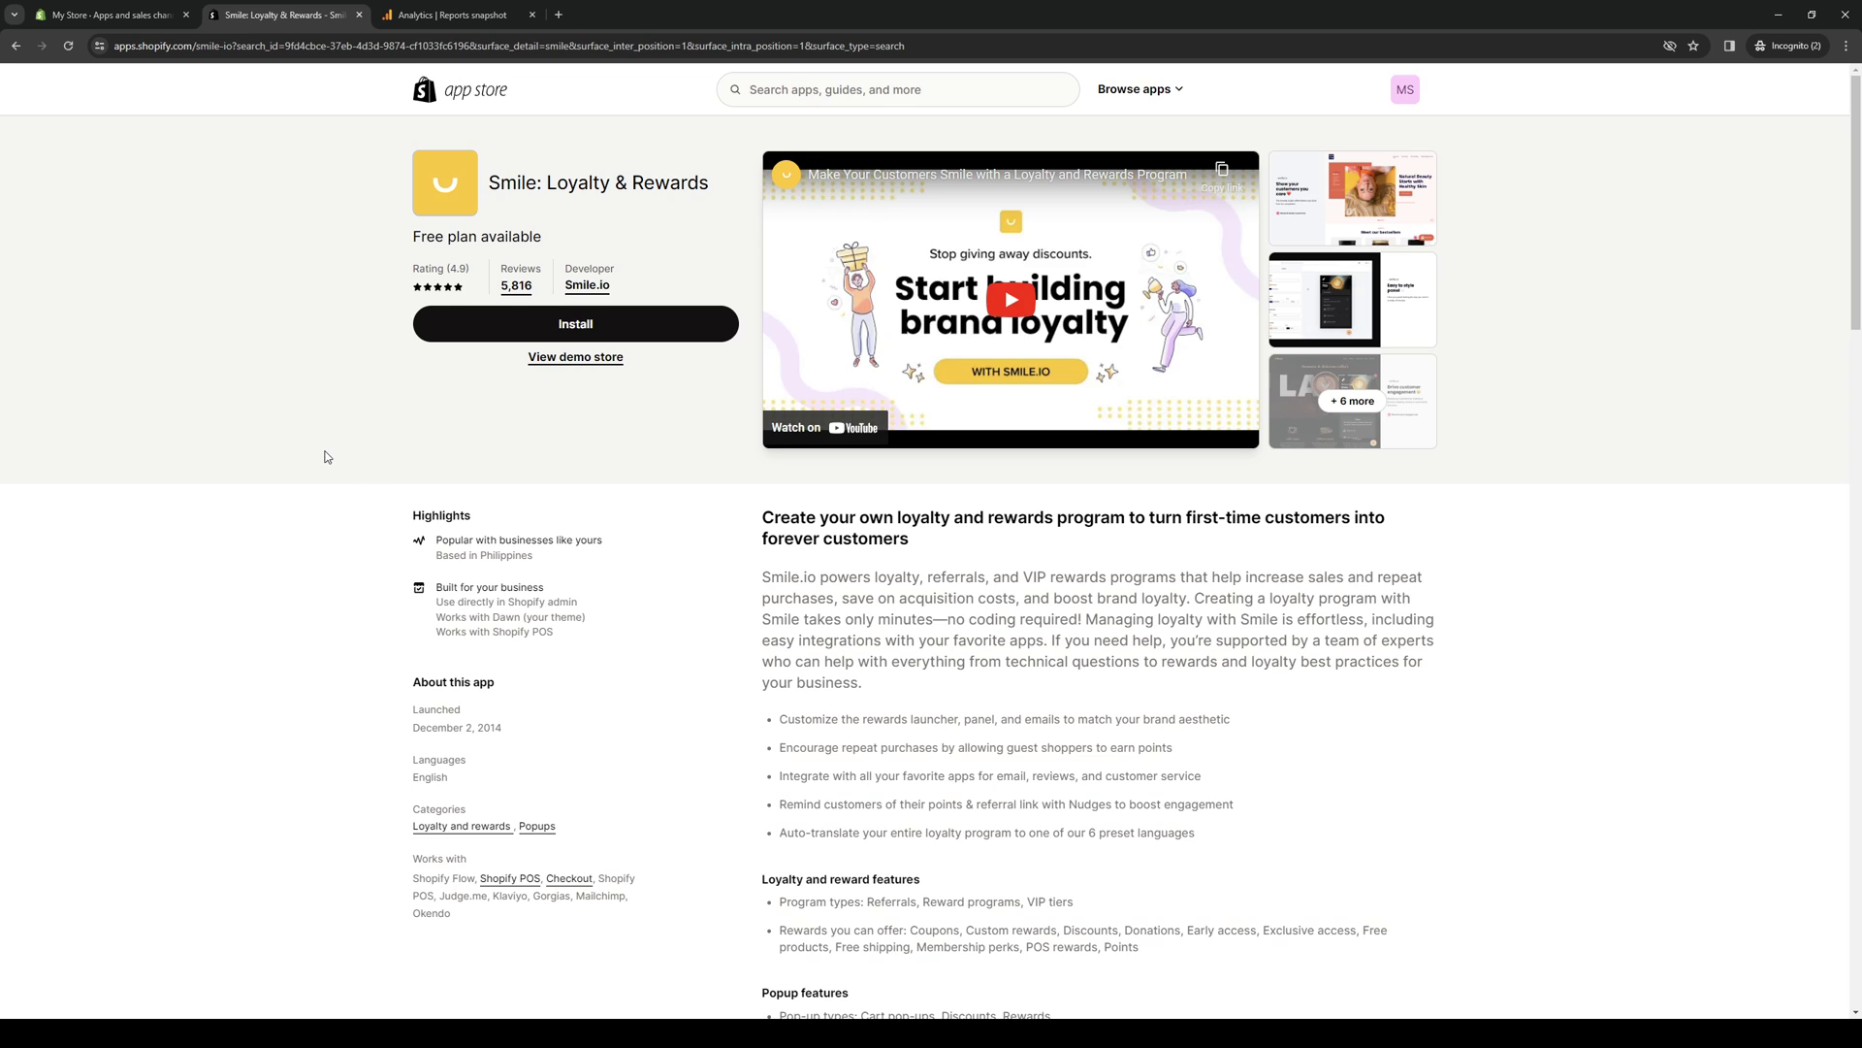
scroll(325, 456, "down", 7)
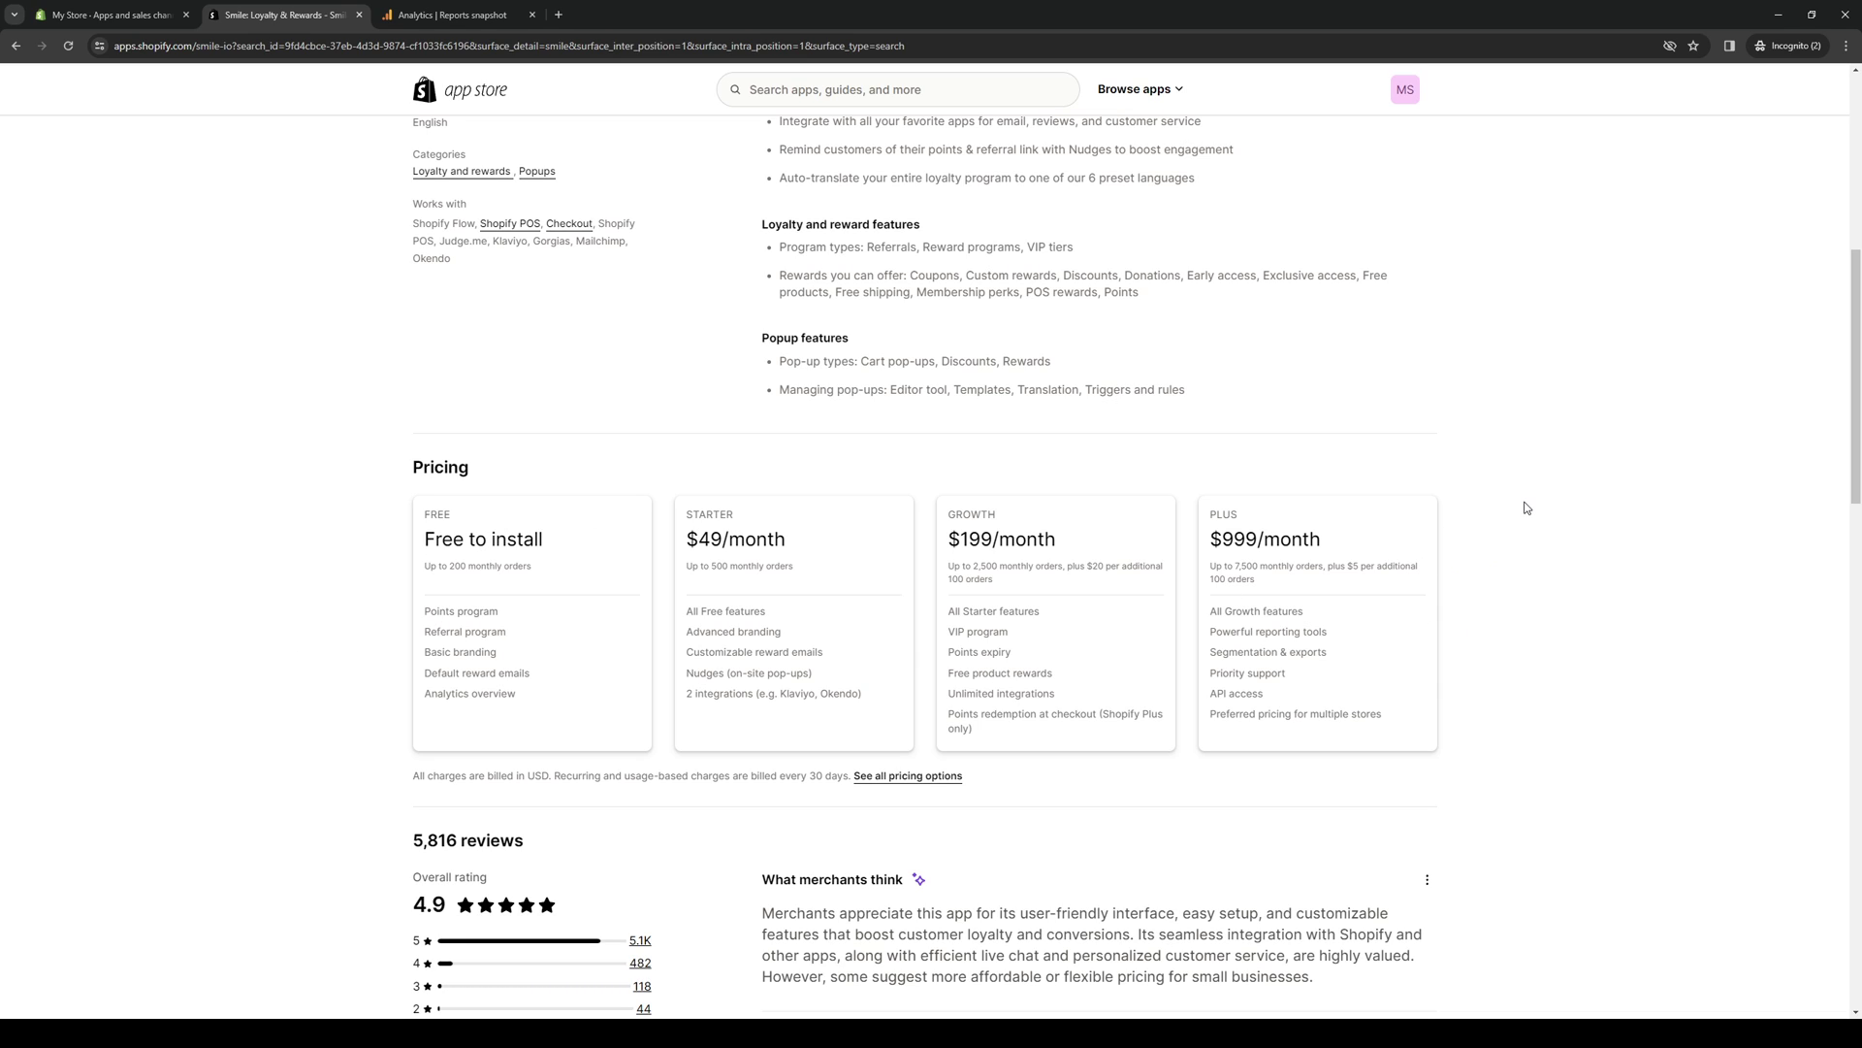
scroll(434, 568, "up", 7)
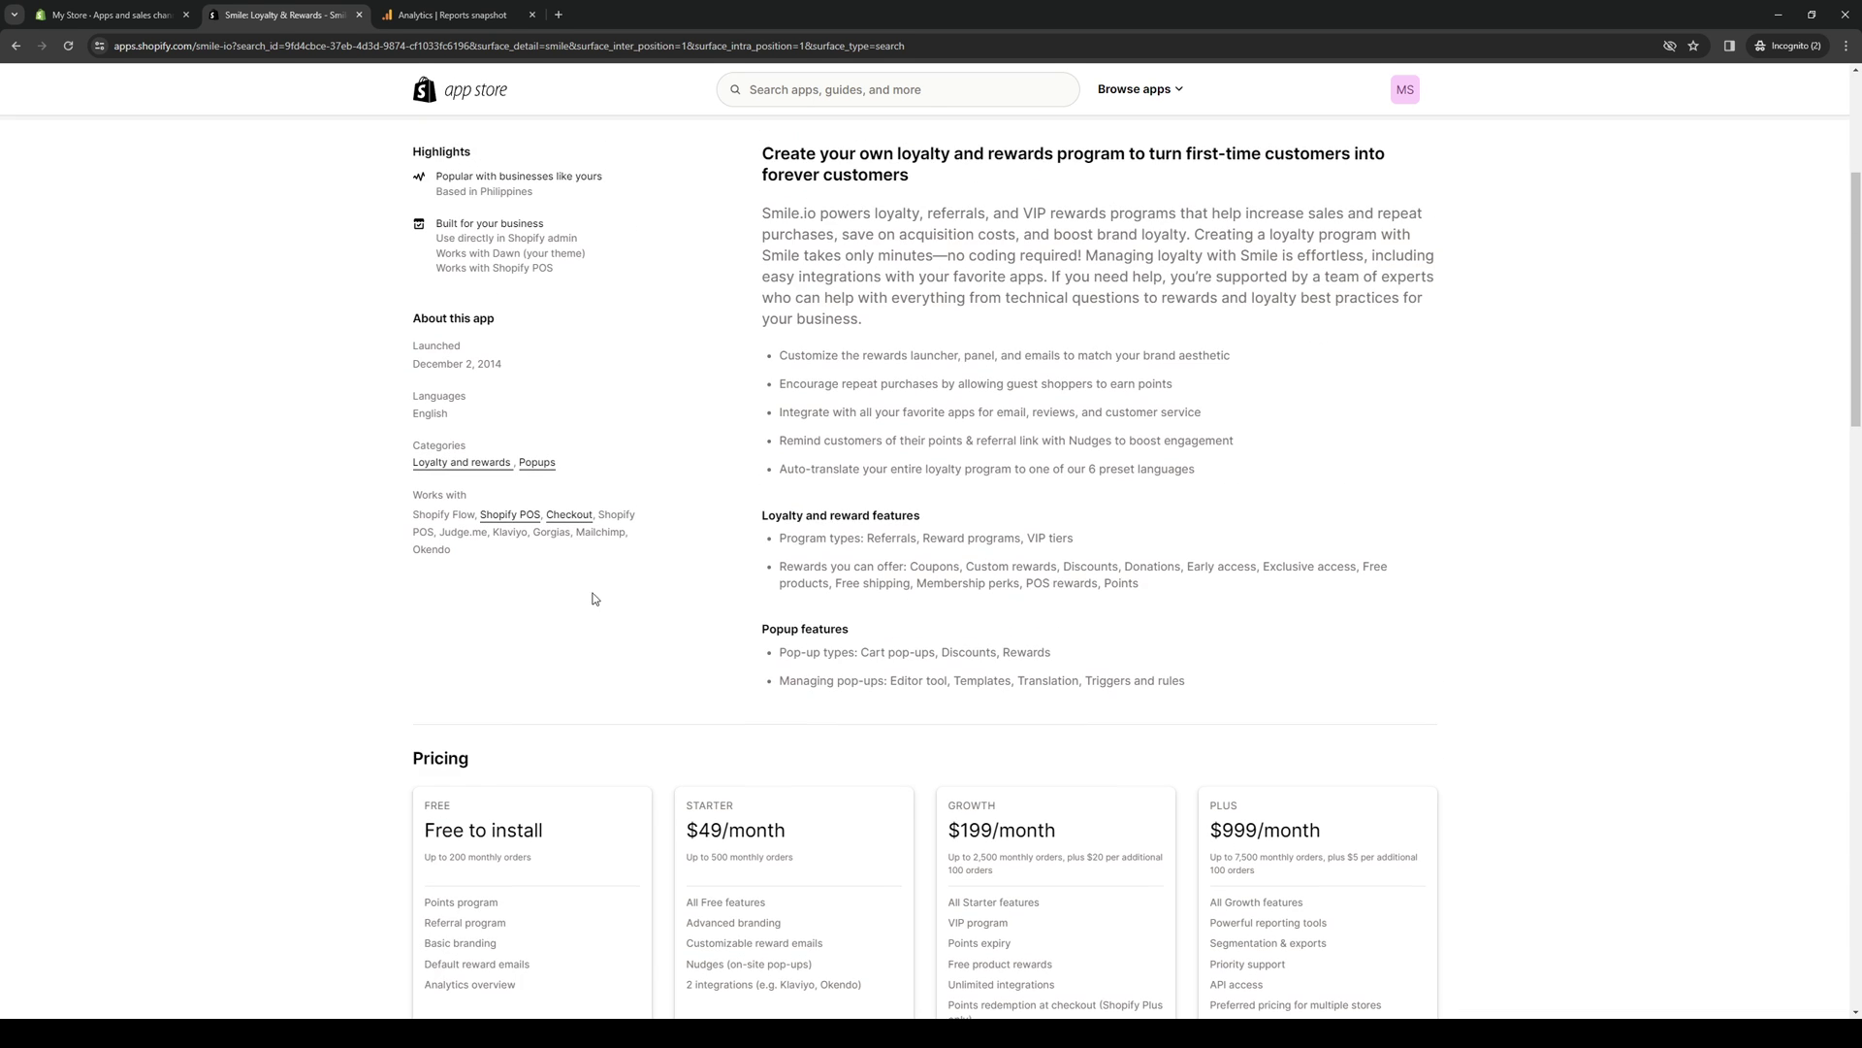
scroll(625, 701, "down", 5)
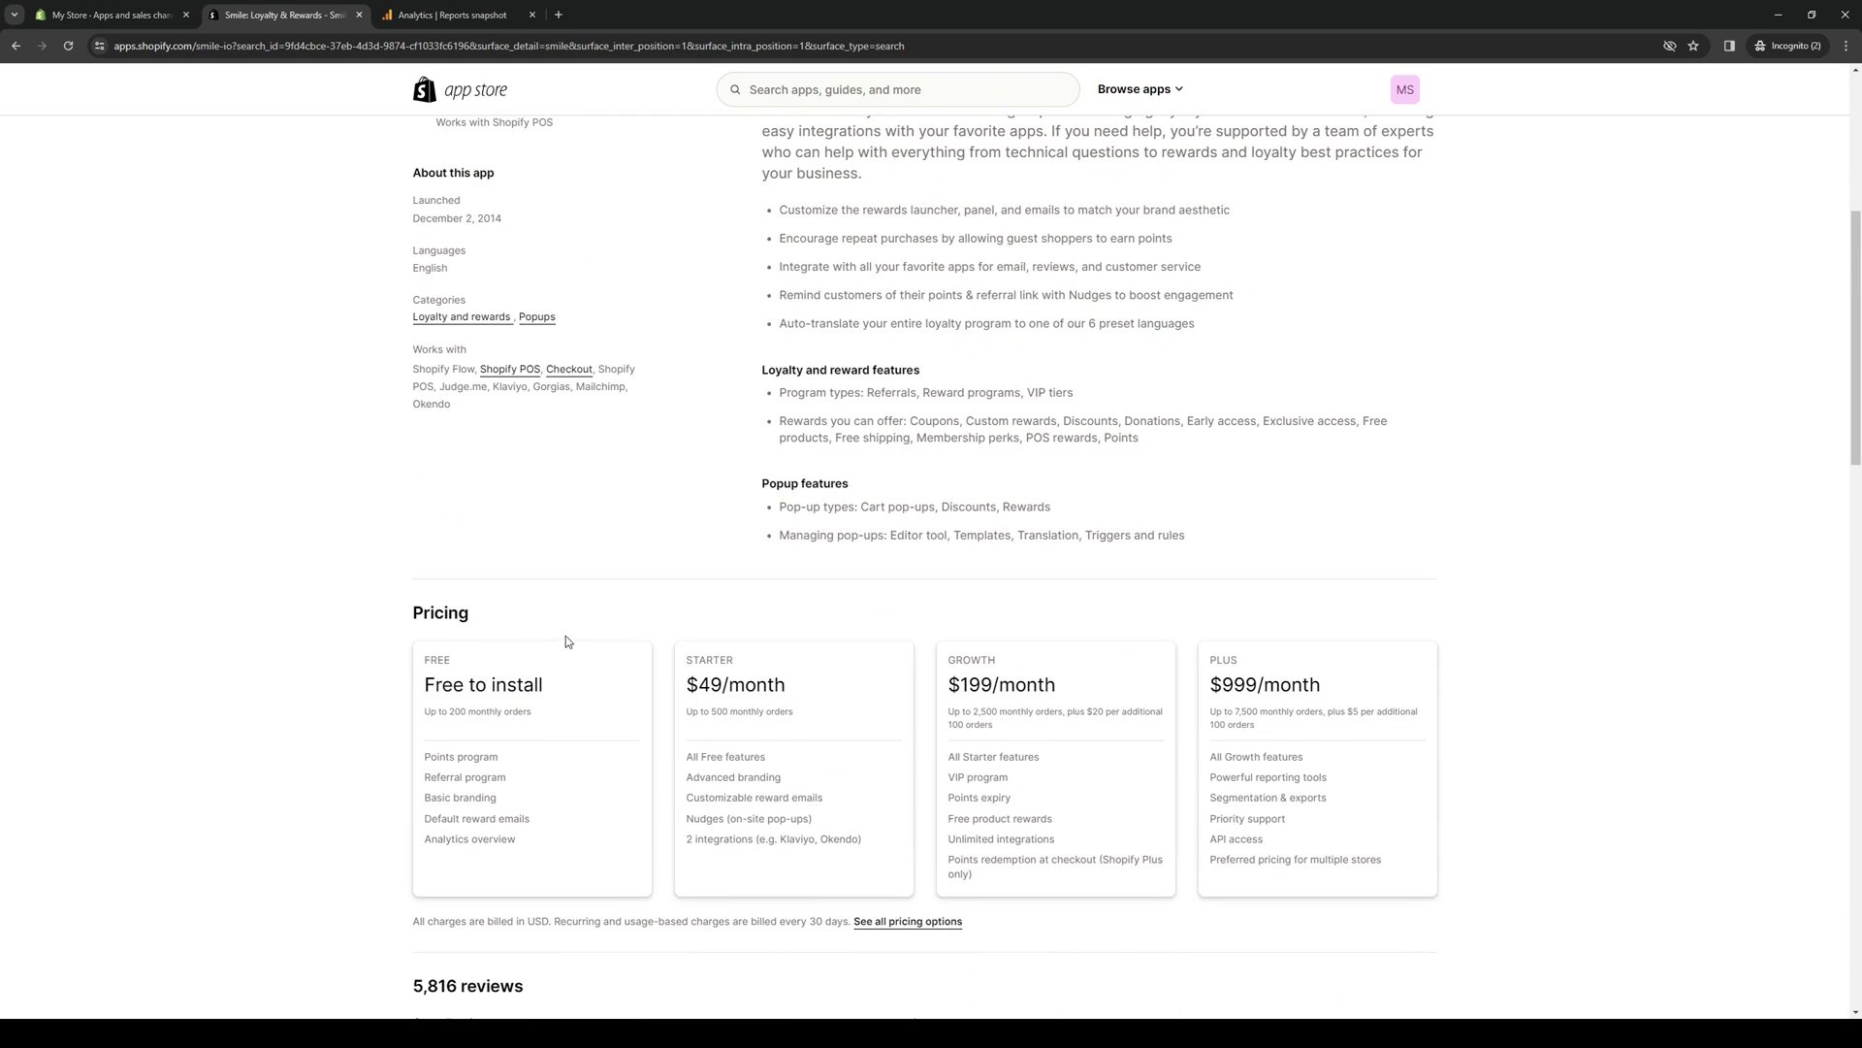
scroll(565, 640, "up", 5)
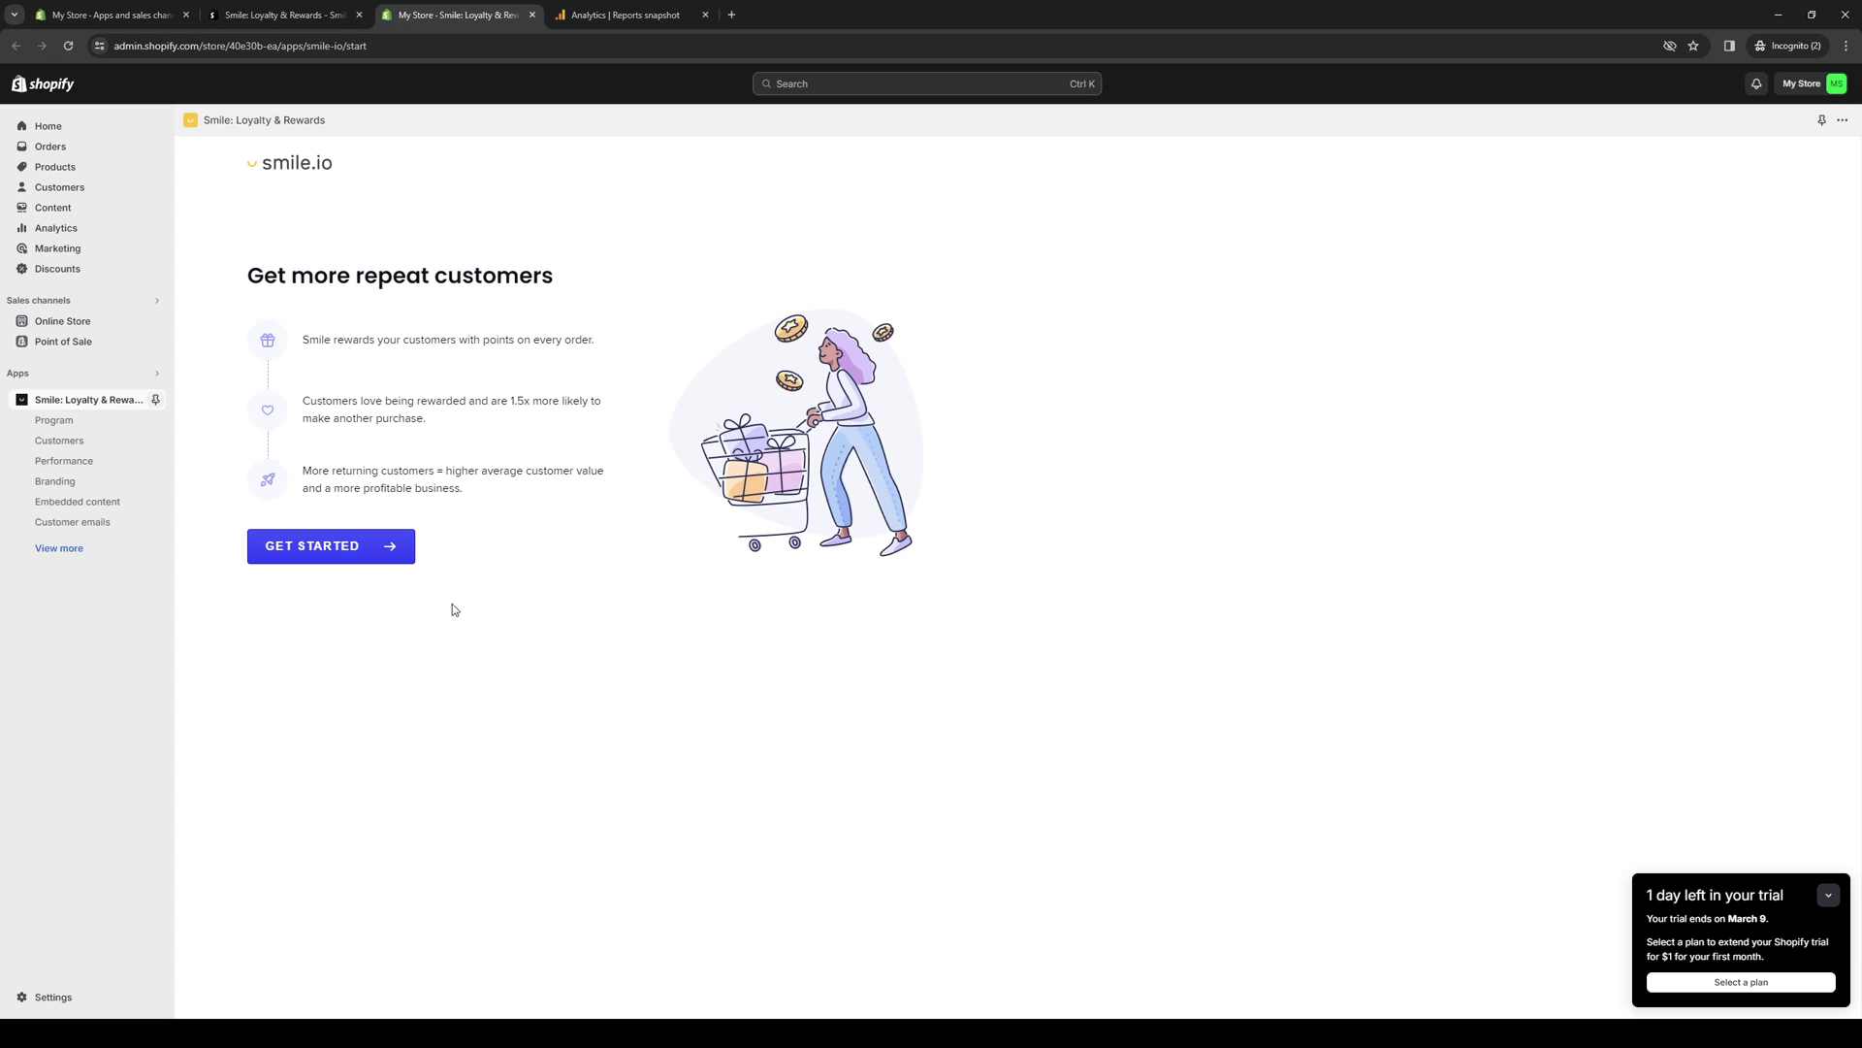
Step: Start Smile setup and reward customers 10% back in points on every order
left_click(395, 553)
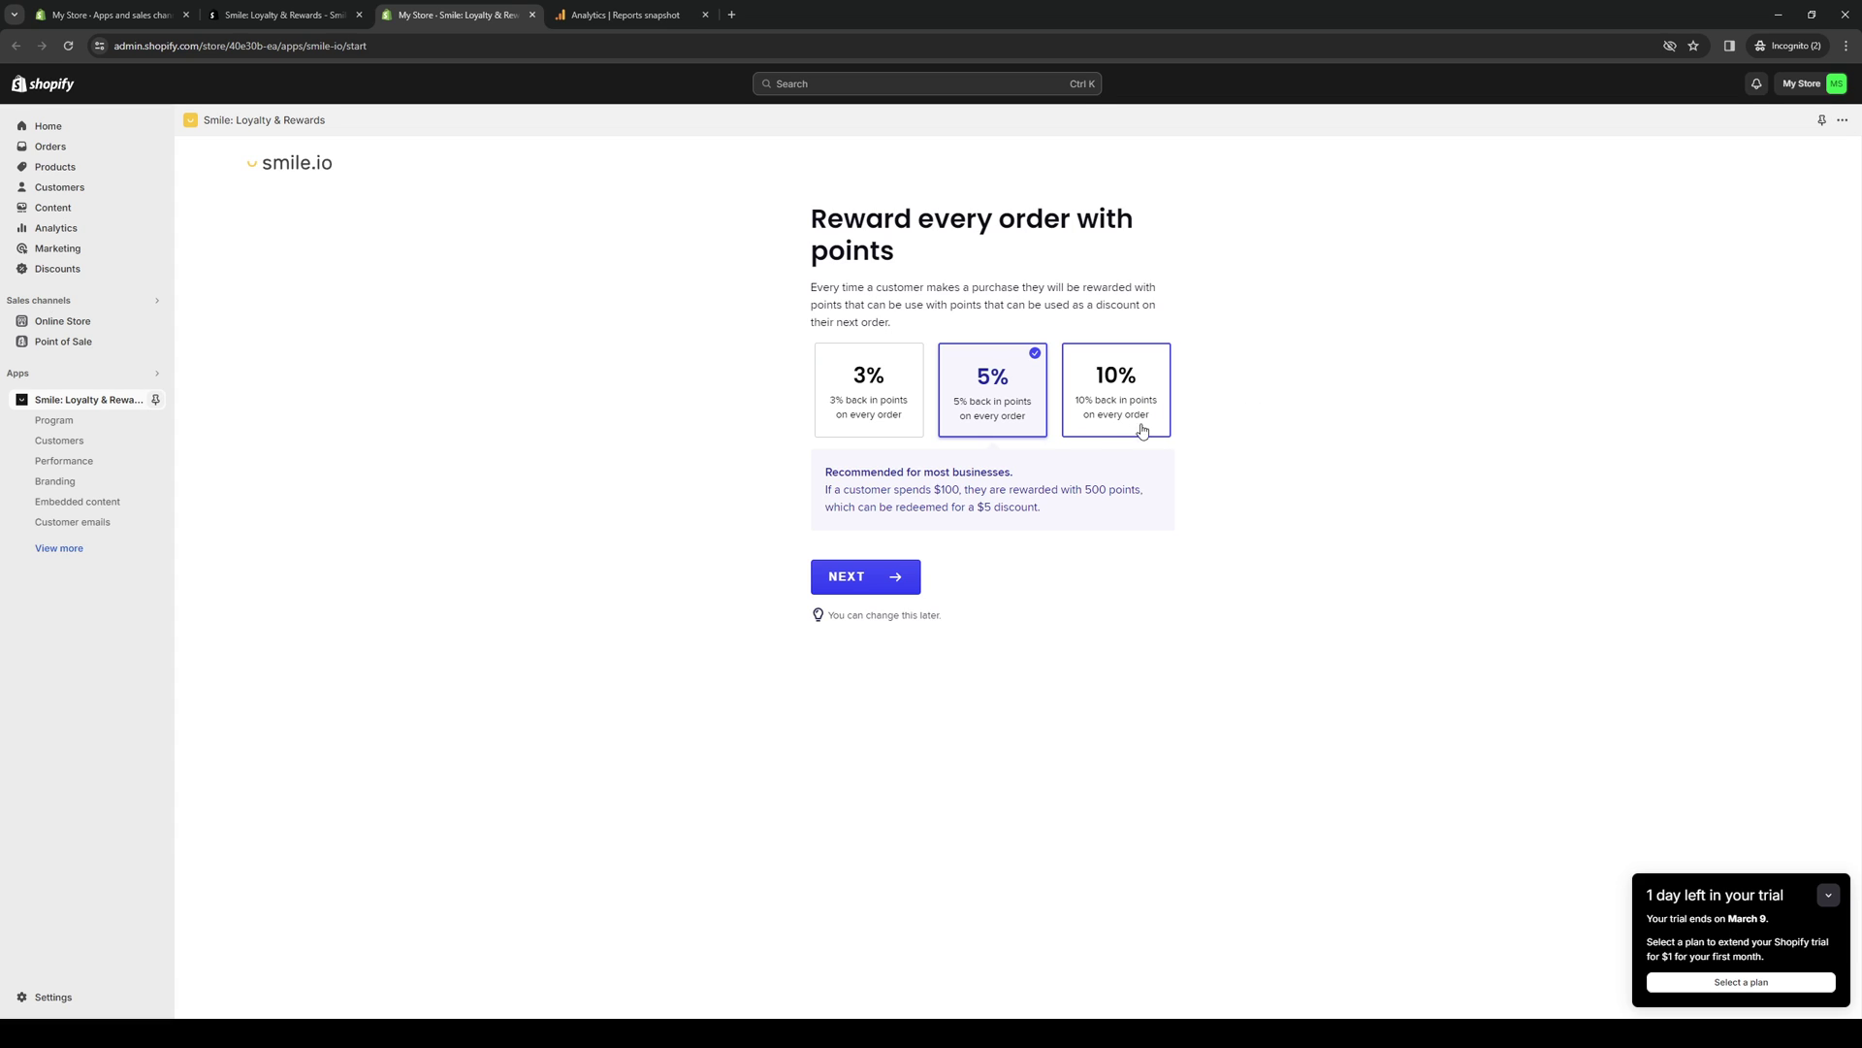
left_click(1129, 392)
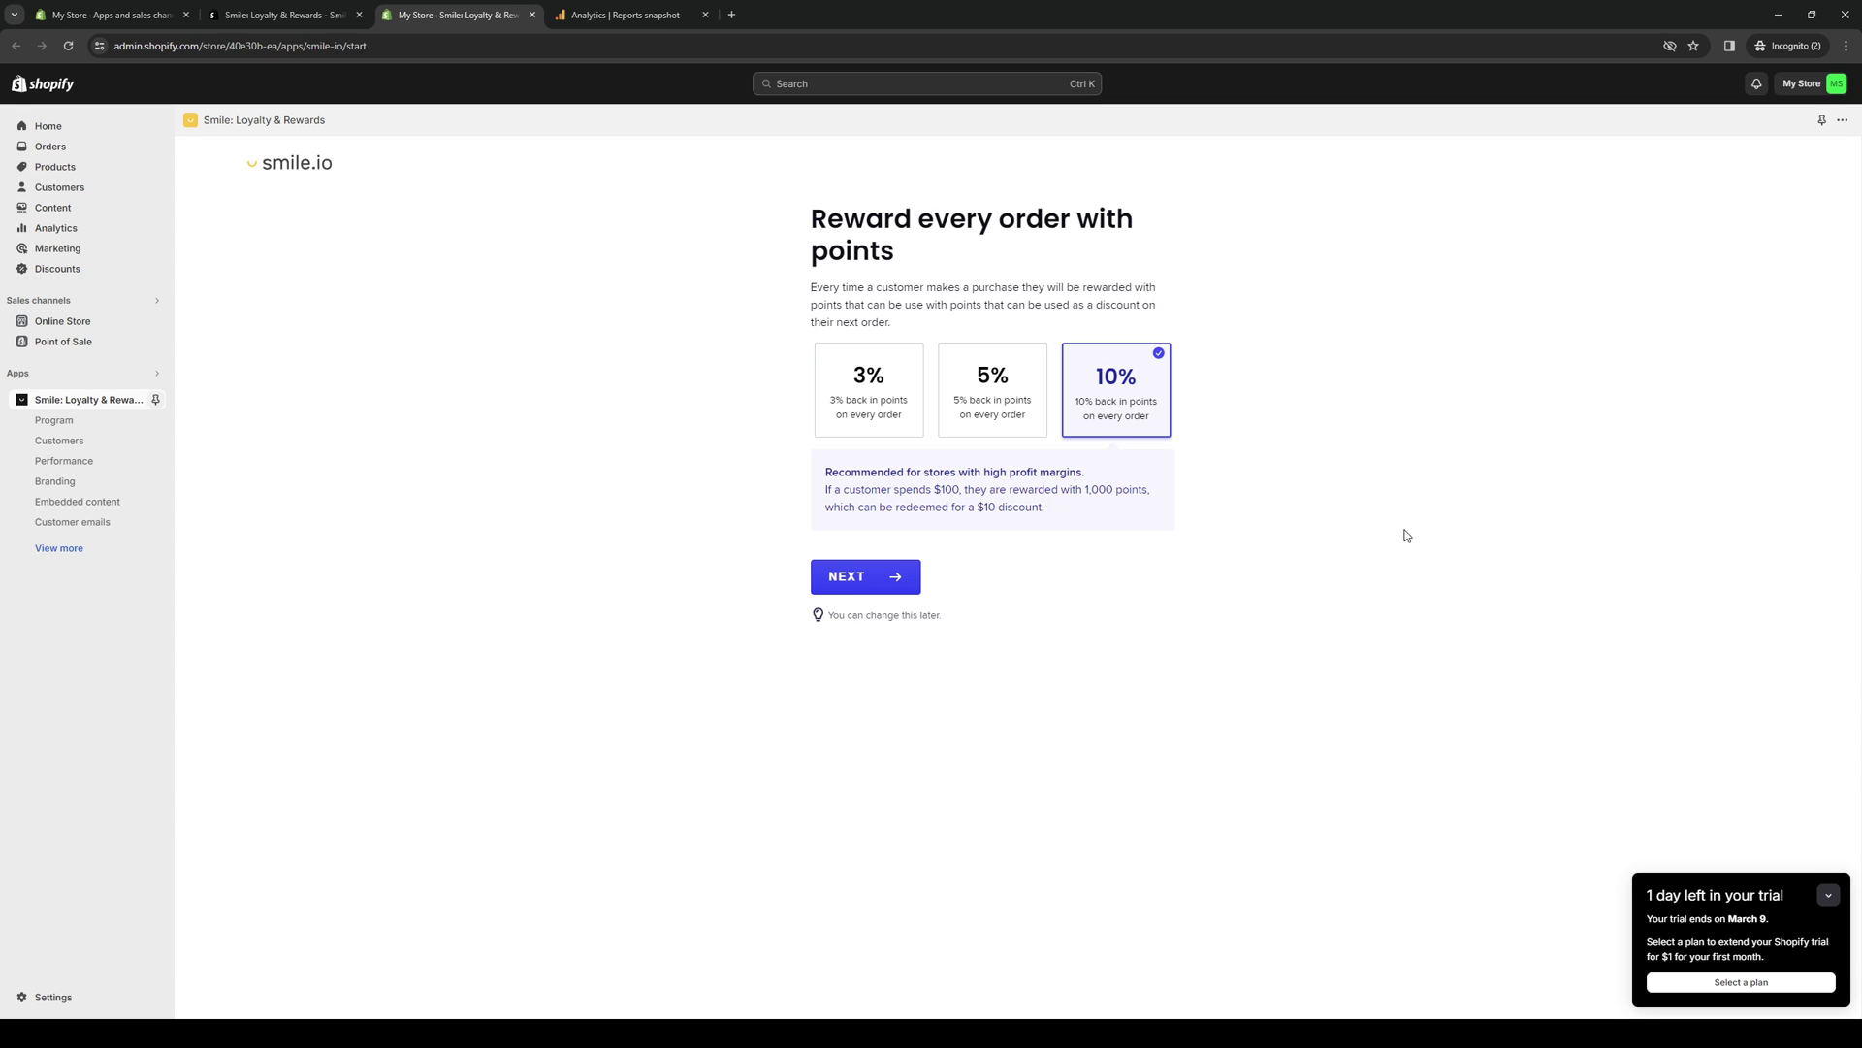
left_click(875, 588)
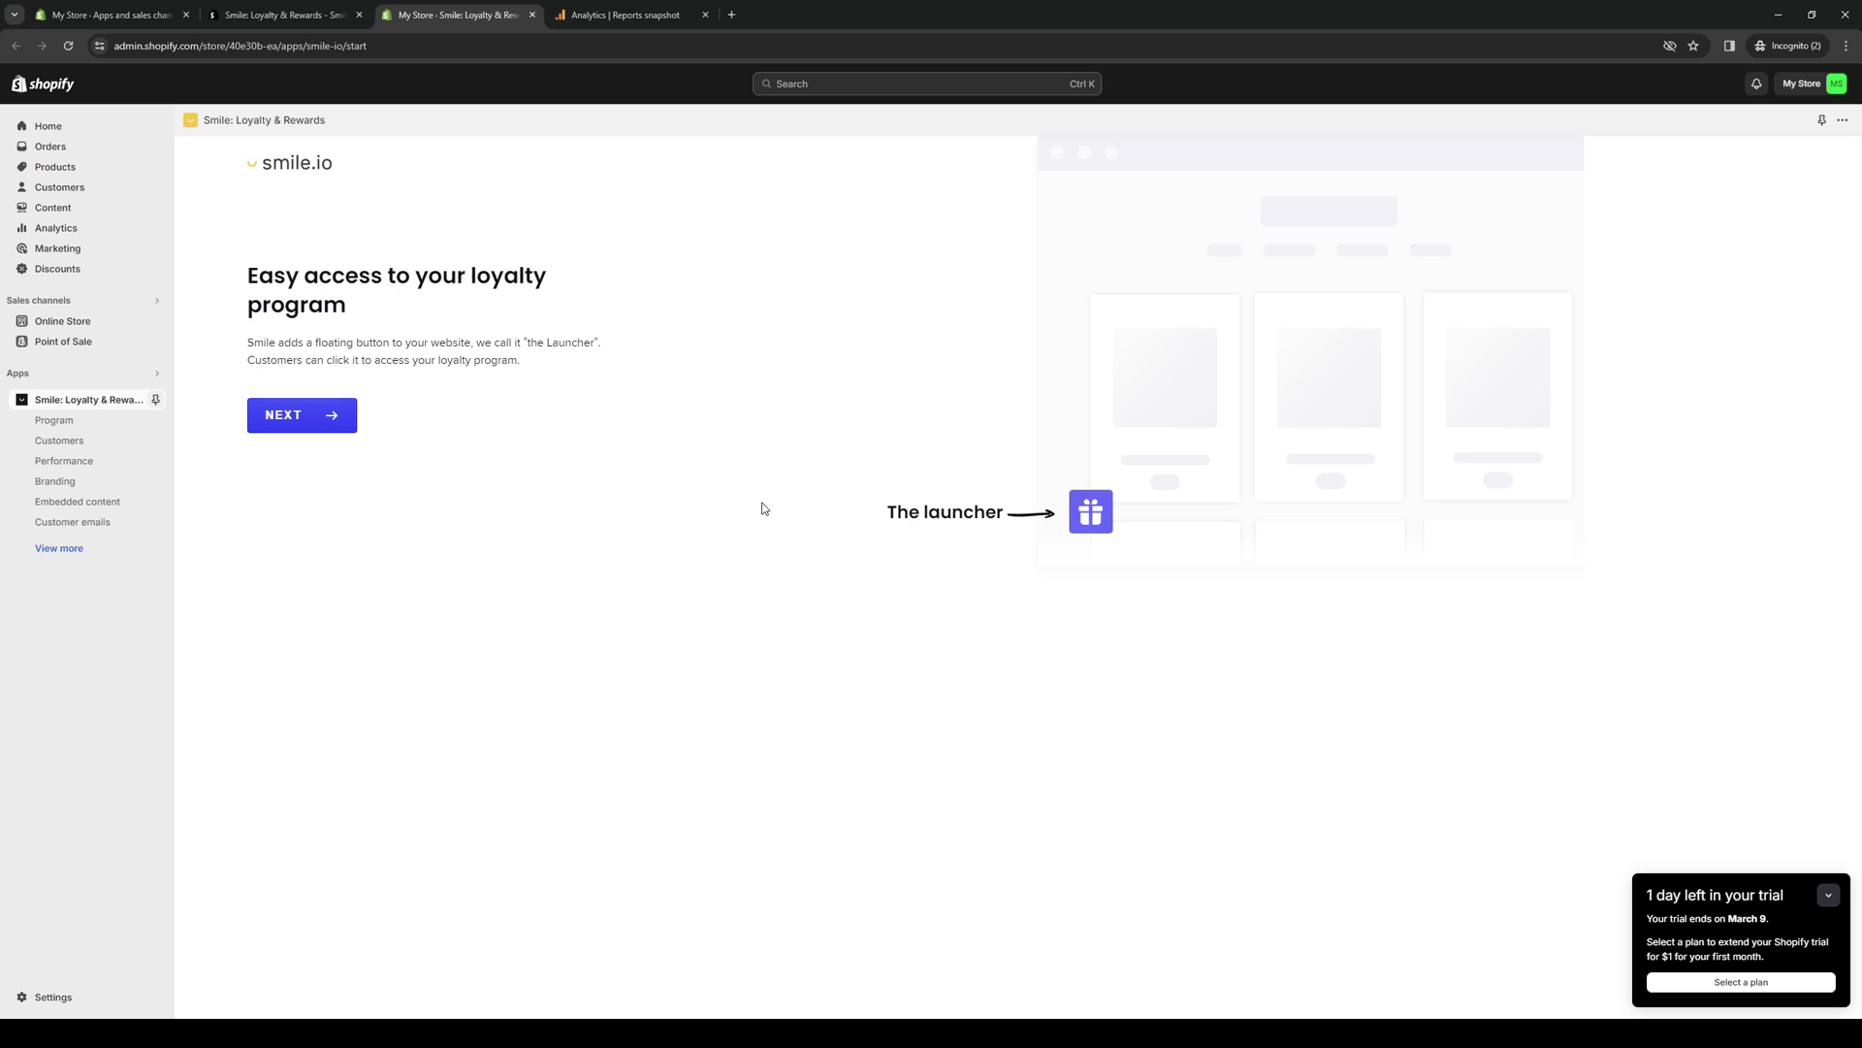
Step: On the styling step, replace the program name 'My Store Points' with 'March Sale Rewards'
left_click(330, 417)
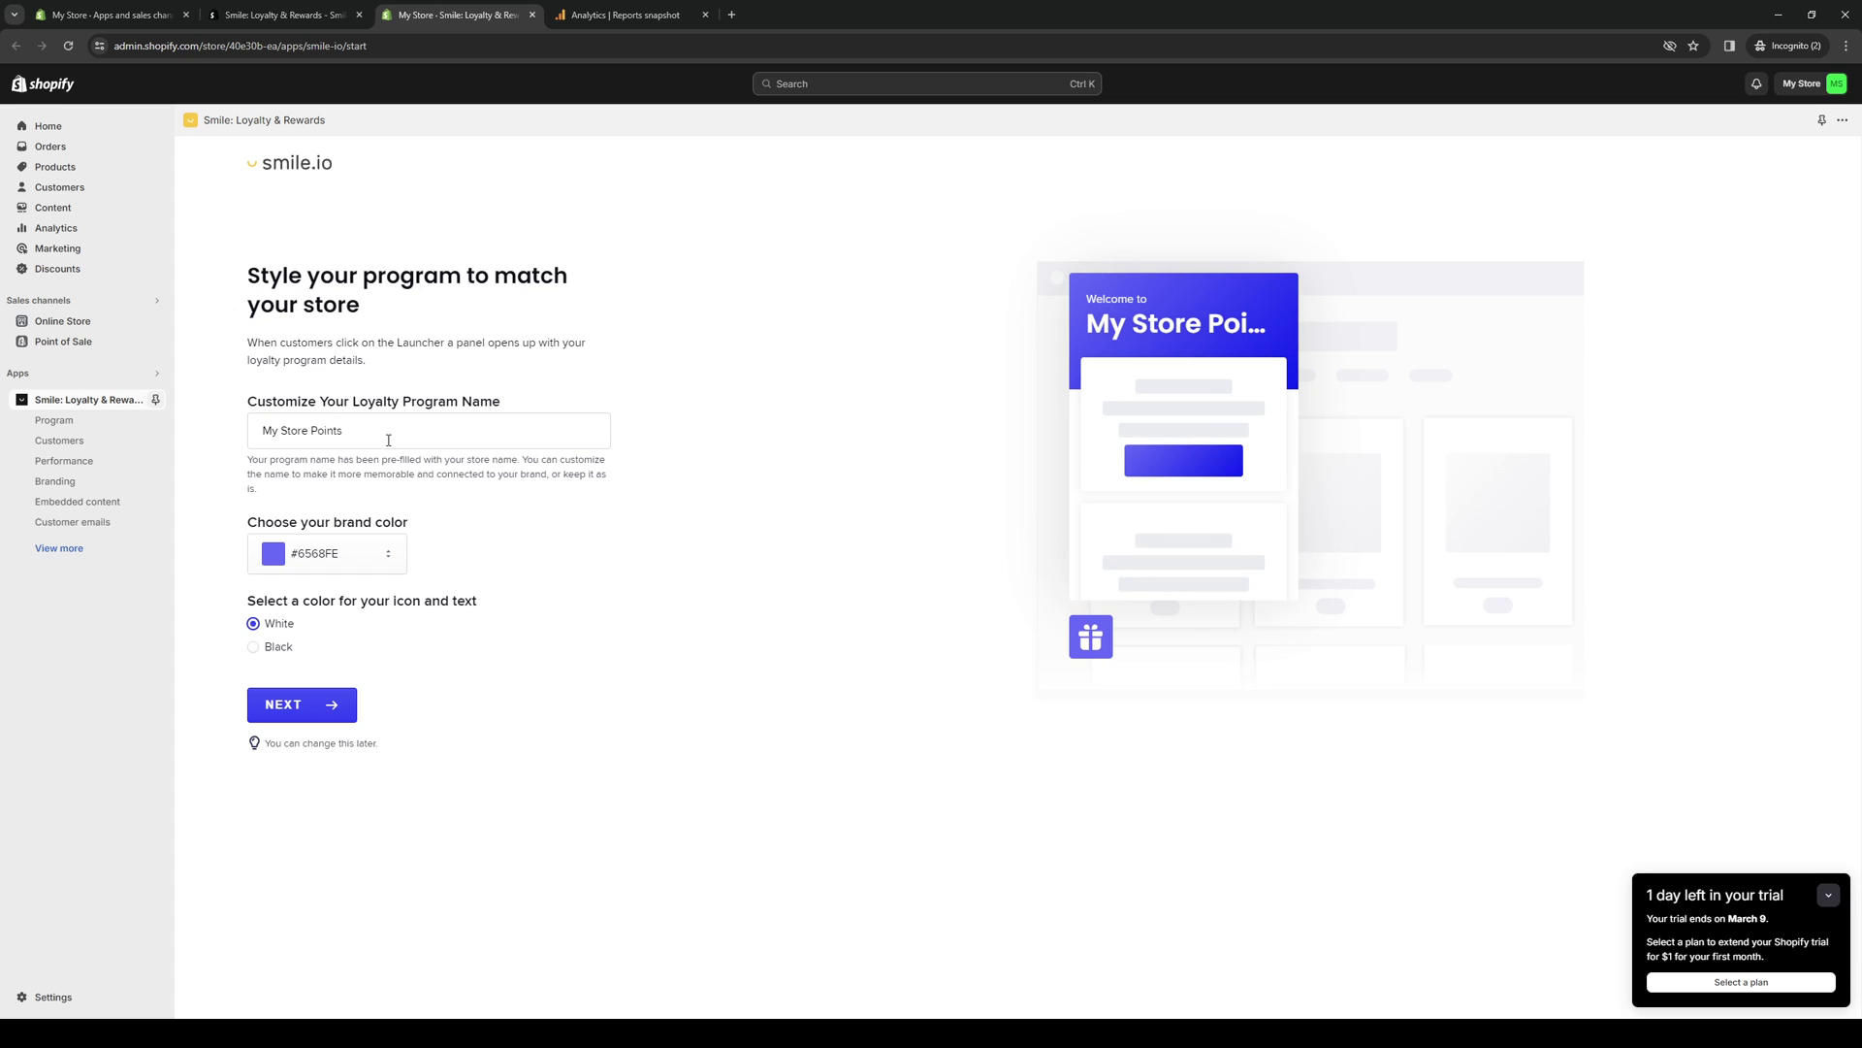
left_click_drag(388, 440, 261, 437)
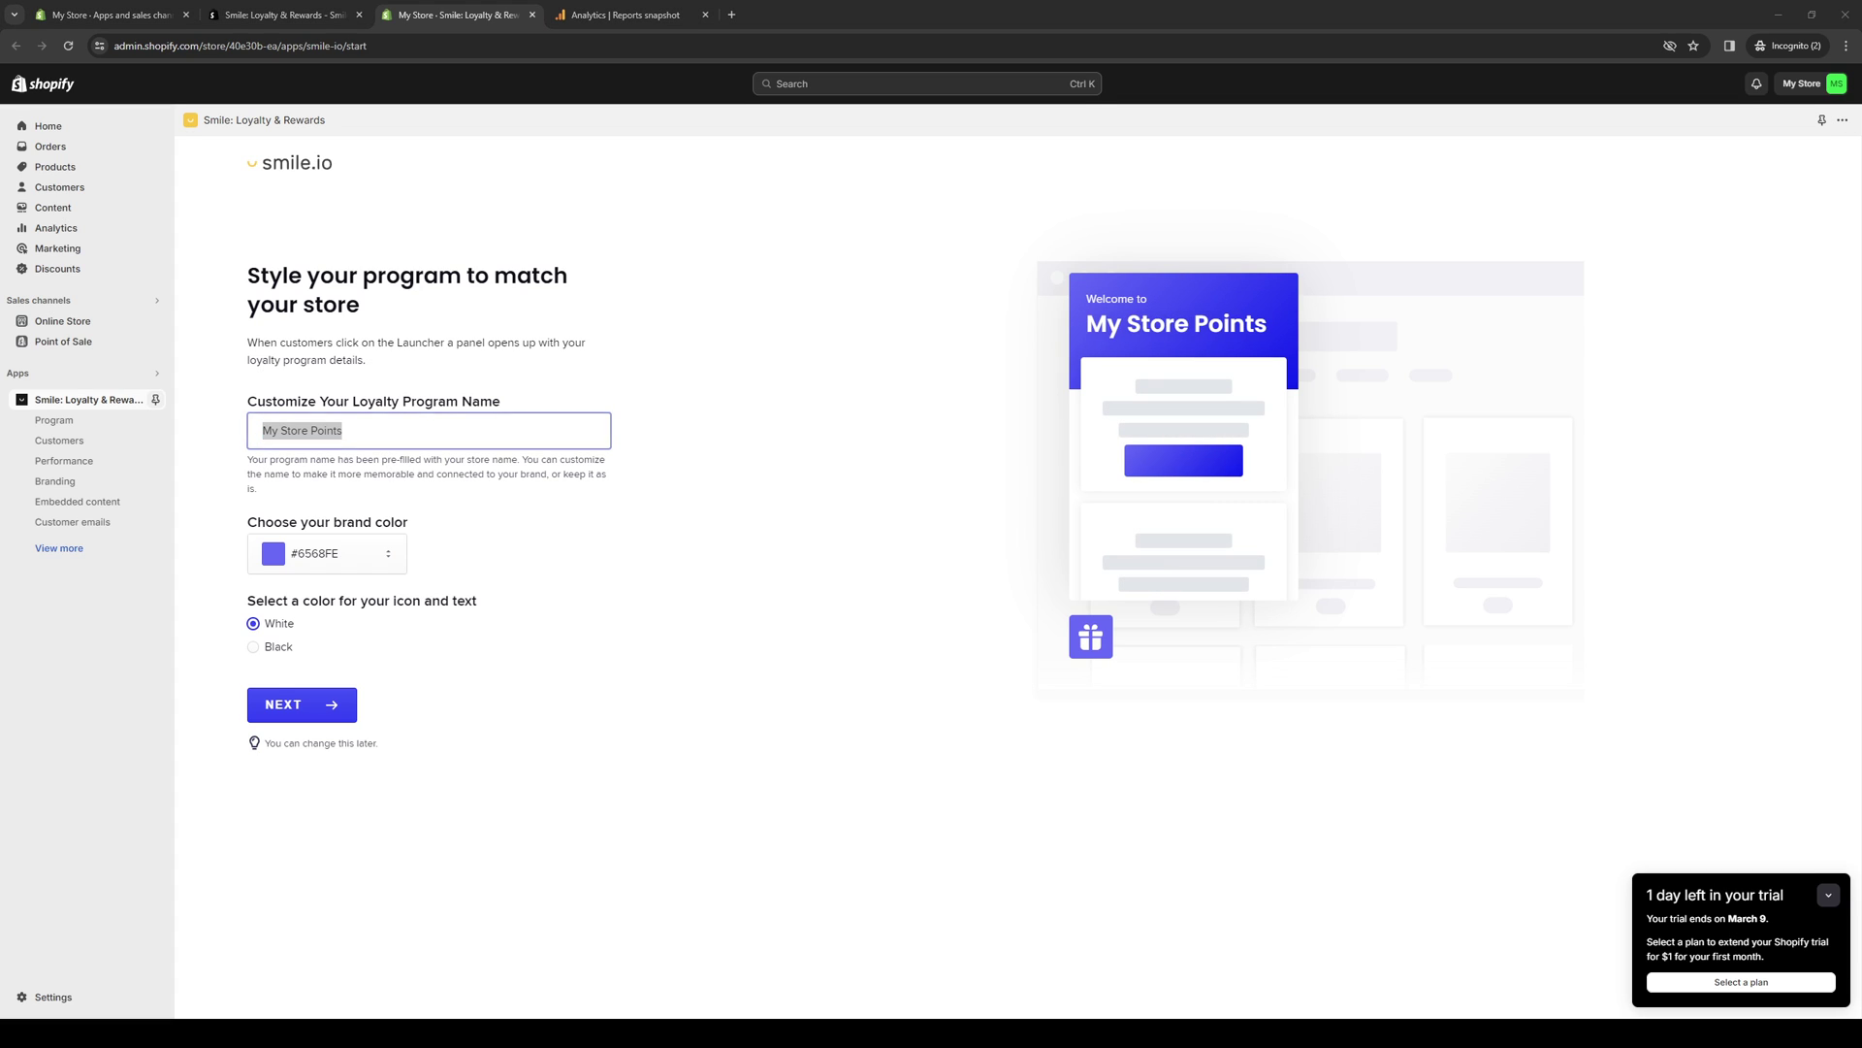
left_click(683, 876)
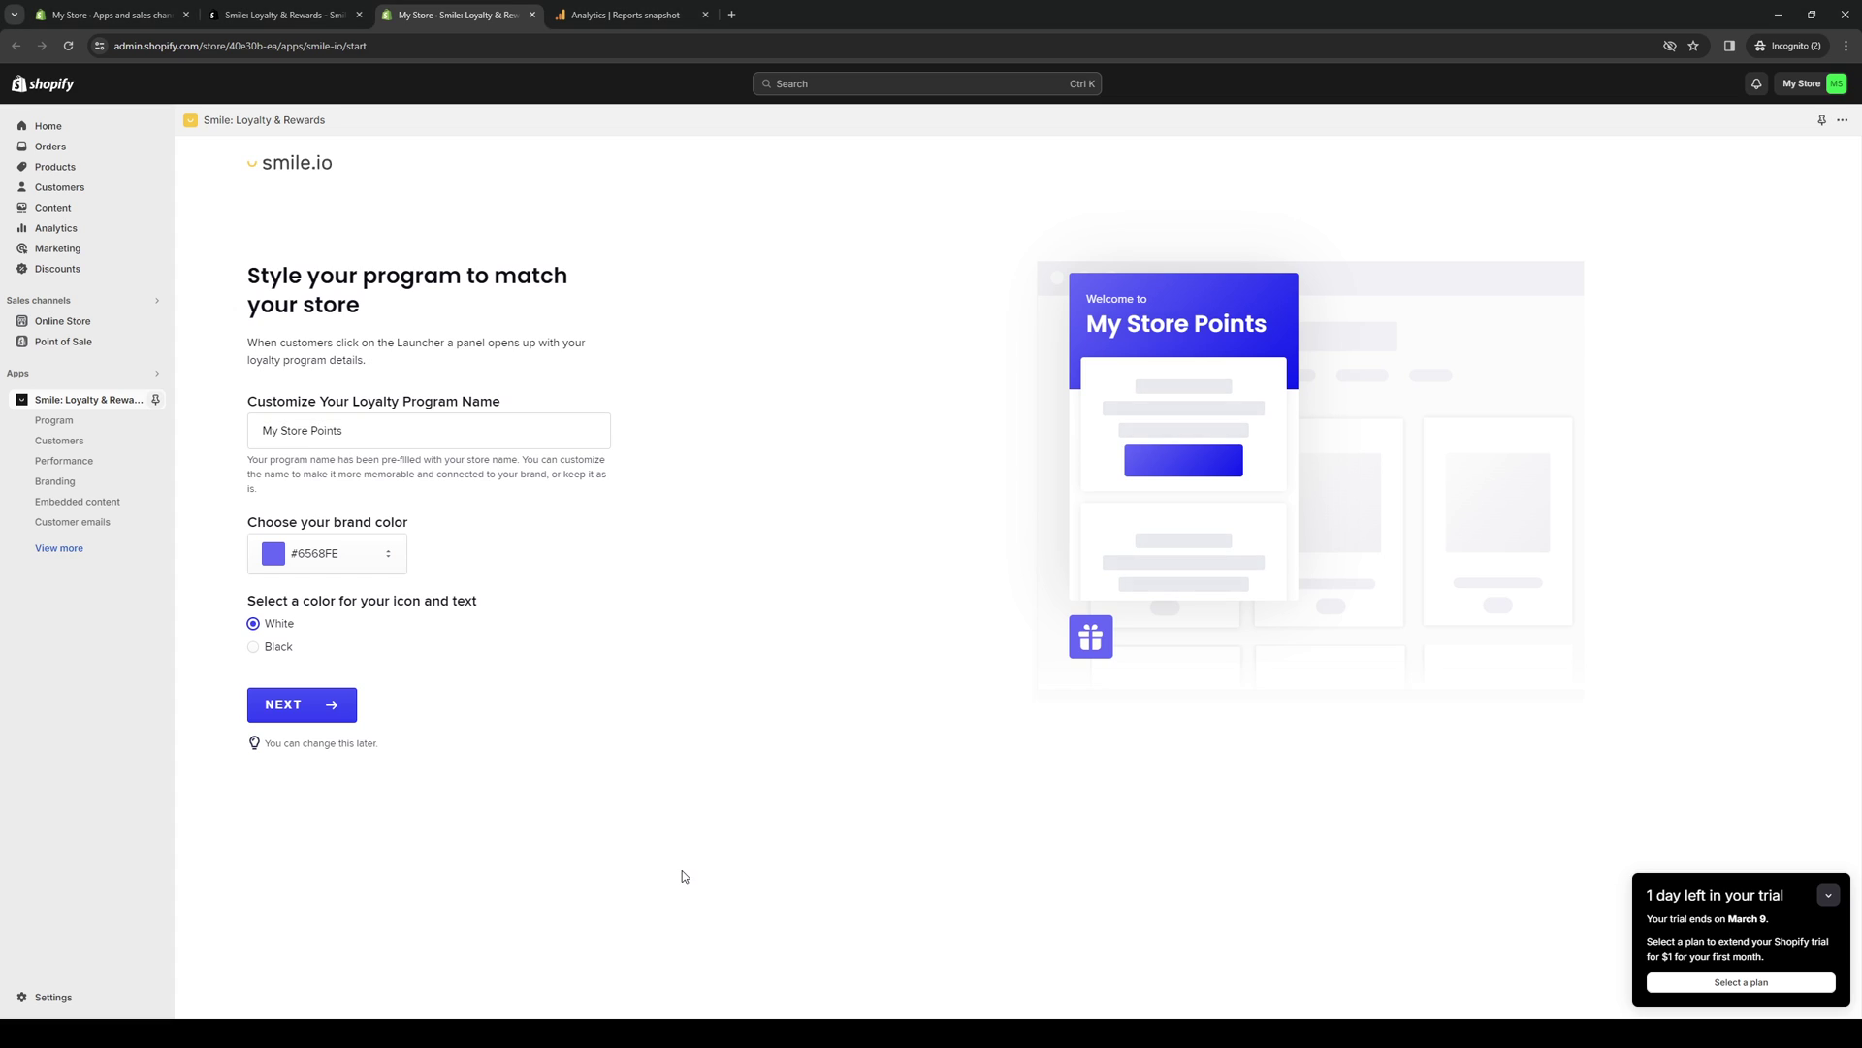
left_click_drag(351, 432, 229, 428)
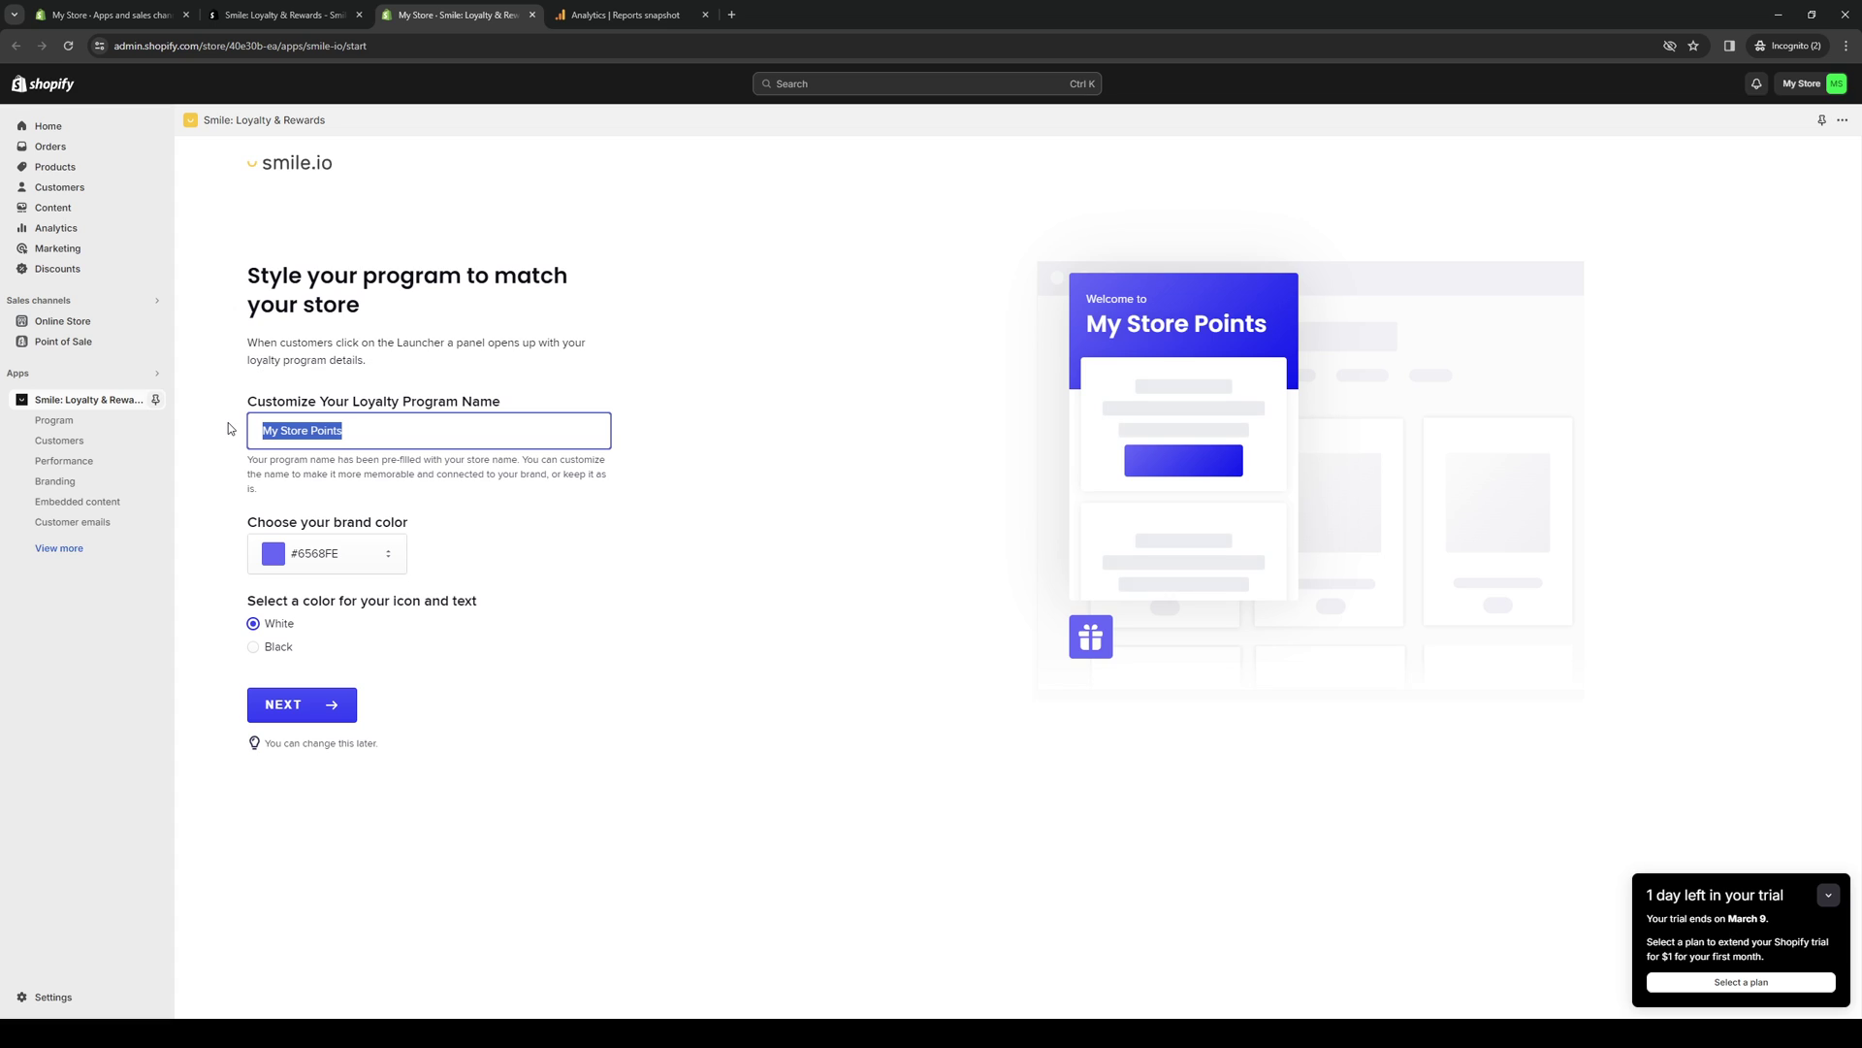
key("BackSpace")
type("M")
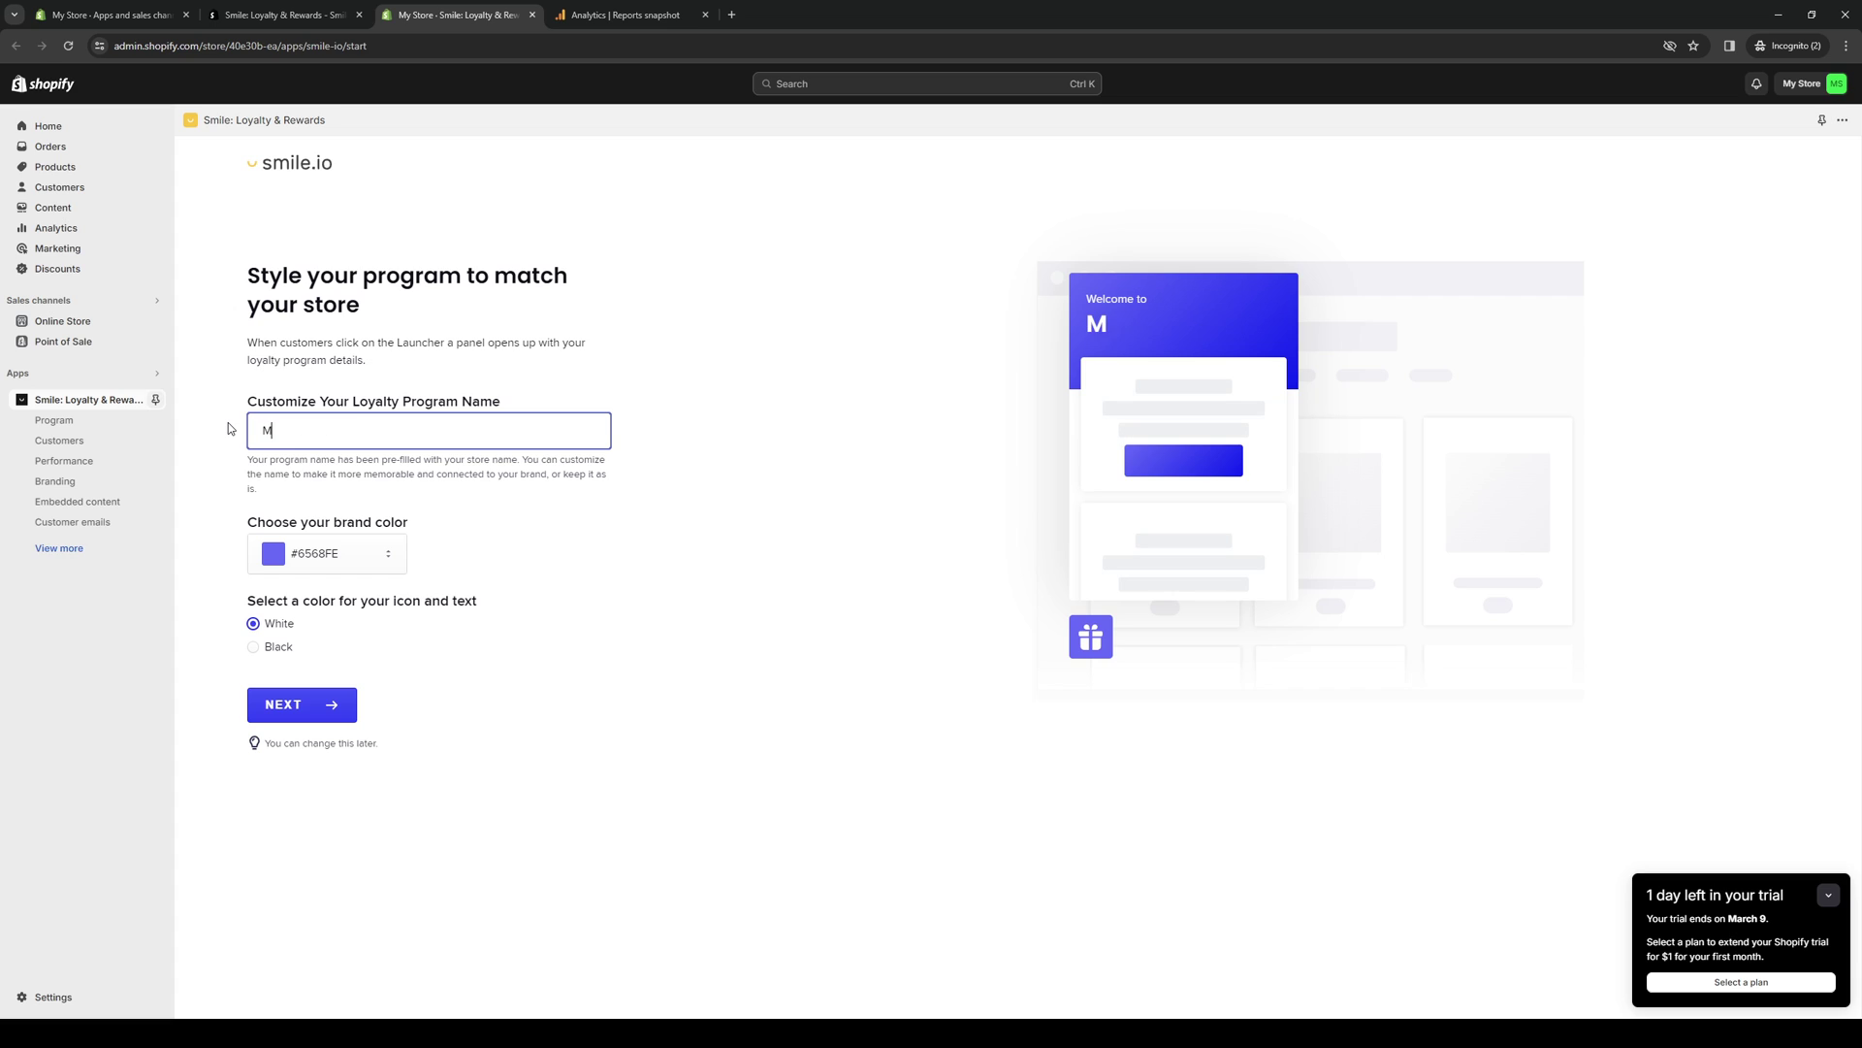
type("arch Sale ")
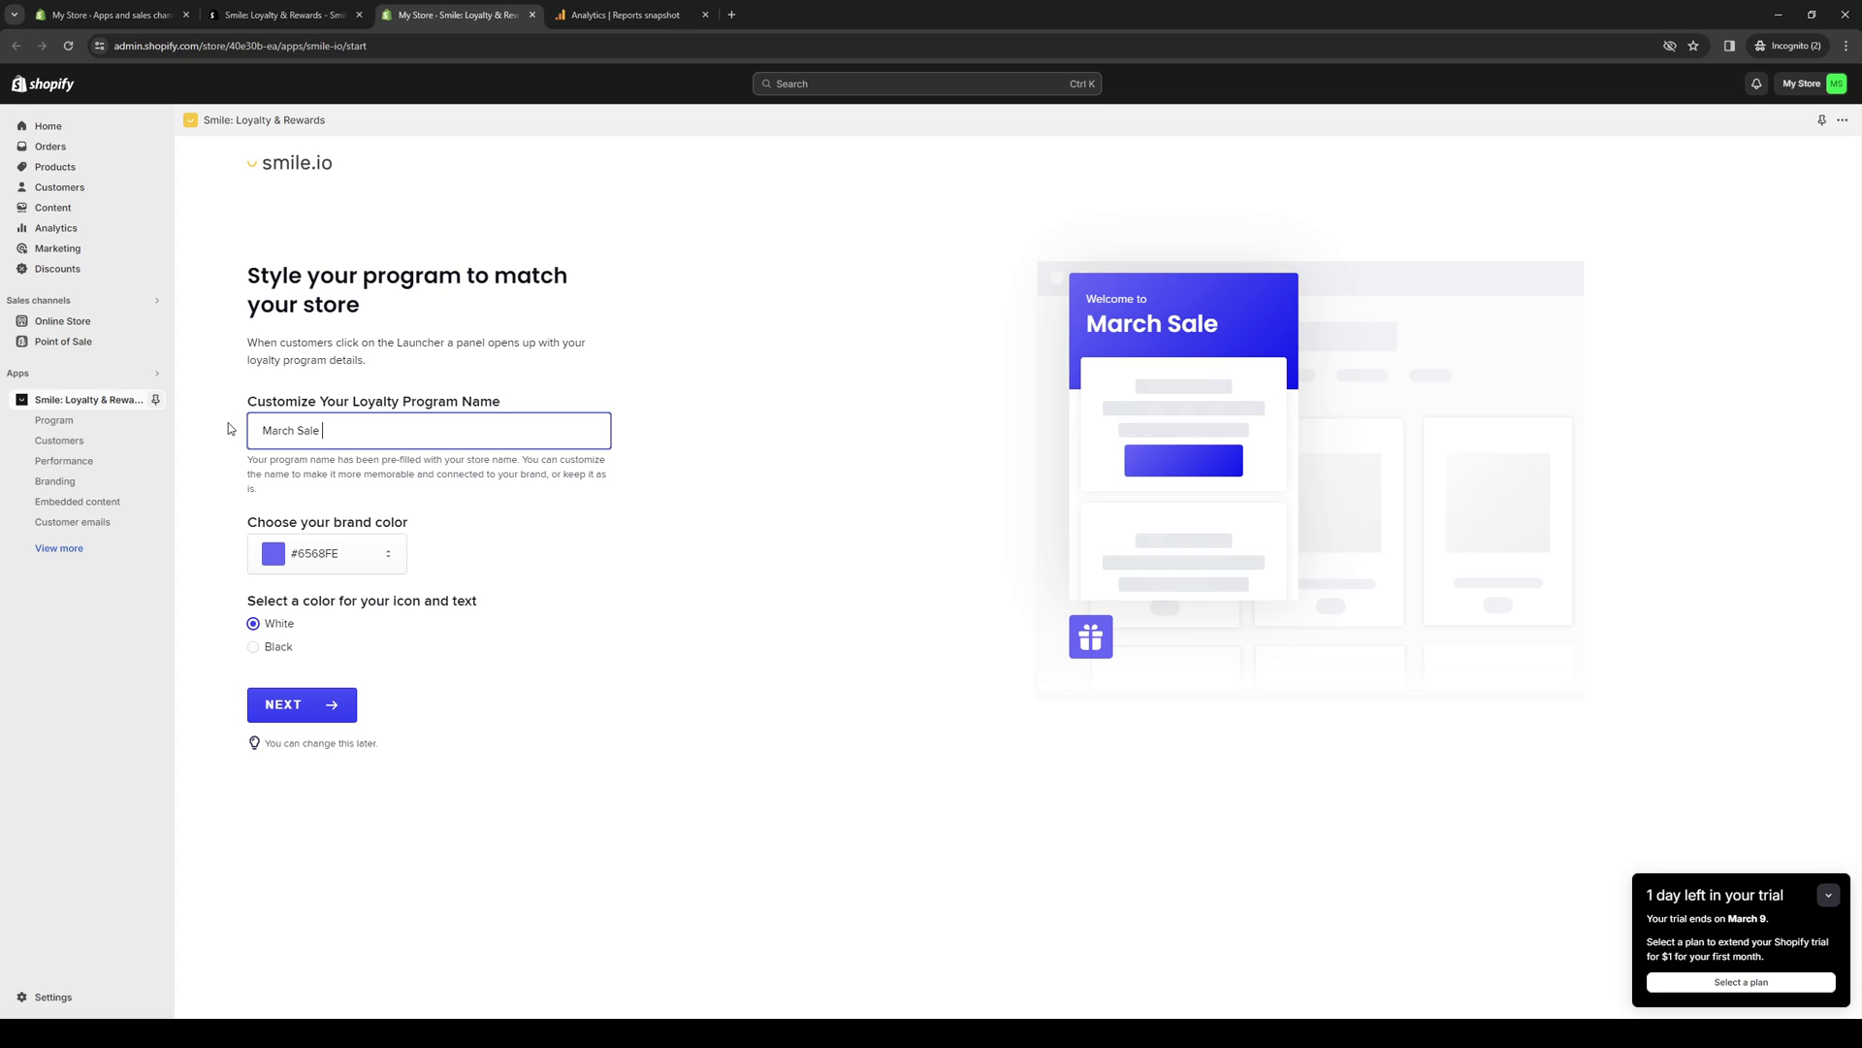
type("Rewards")
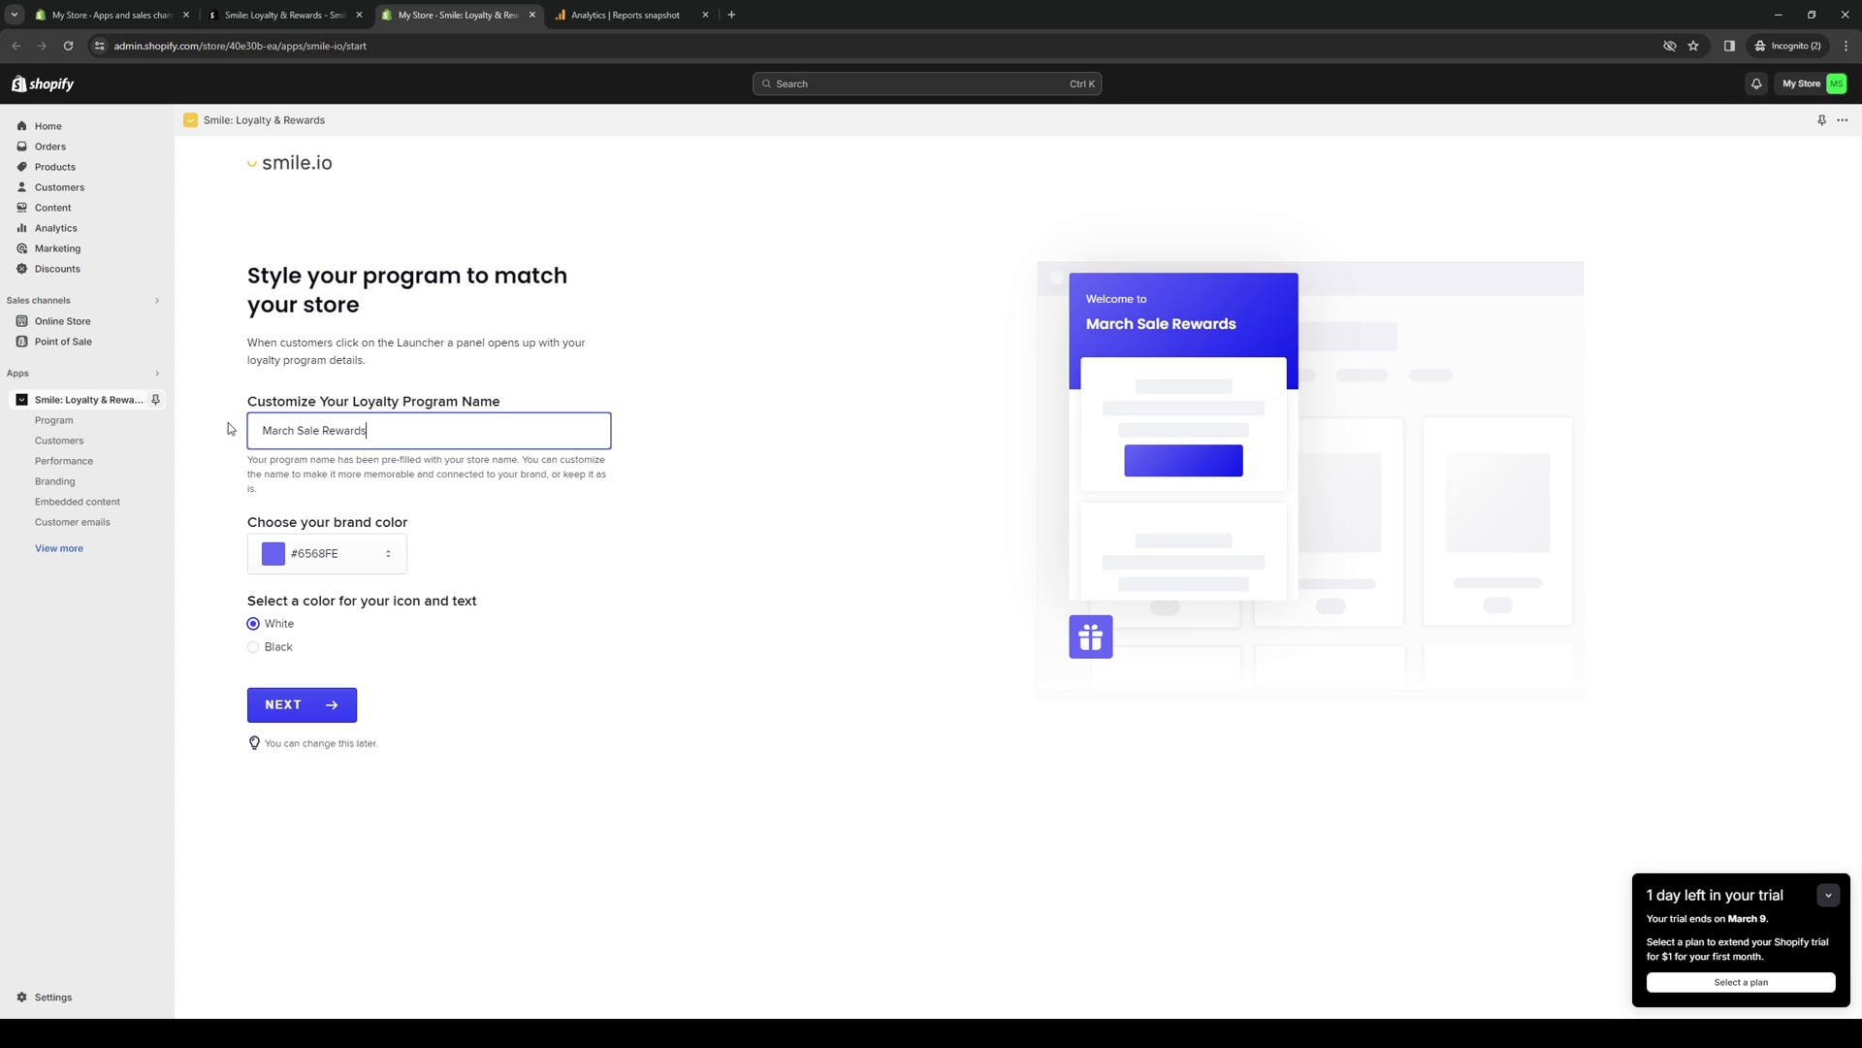
Step: Set the program's brand colour to teal #00ffba
left_click(392, 557)
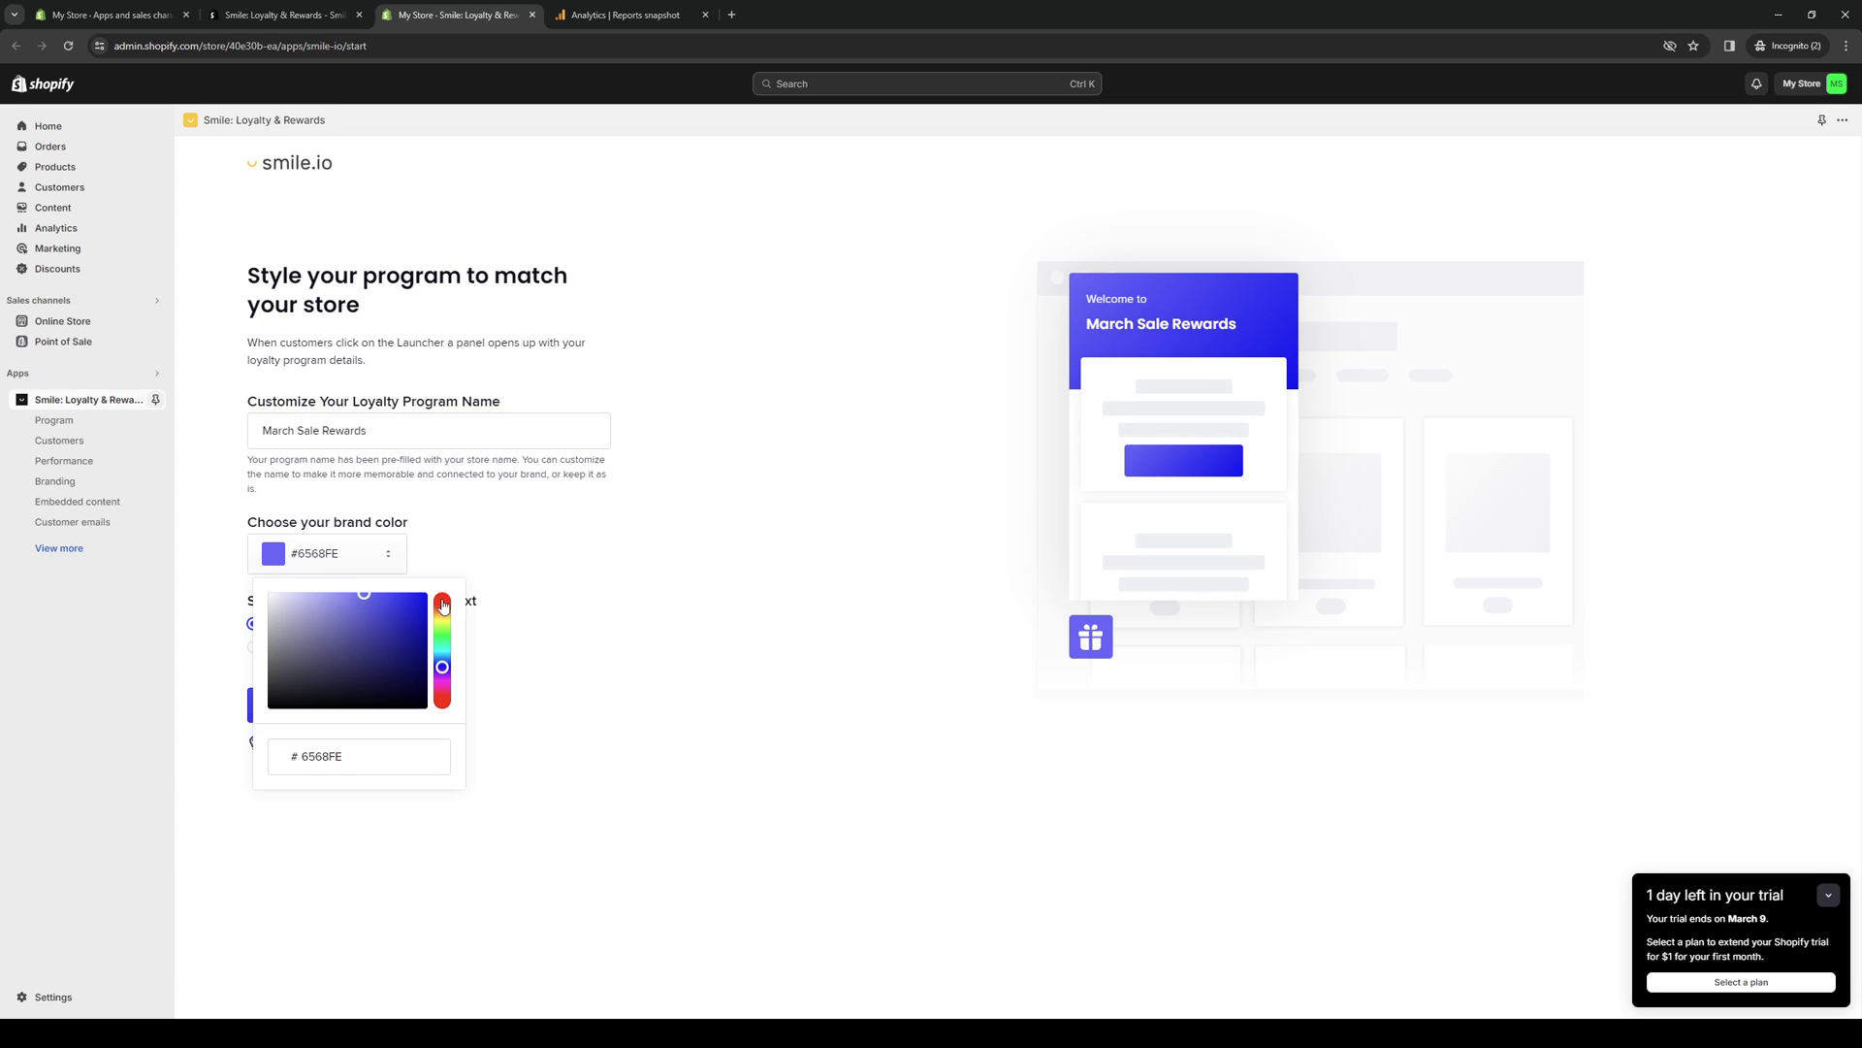
left_click(442, 602)
left_click_drag(379, 606, 423, 594)
left_click(449, 622)
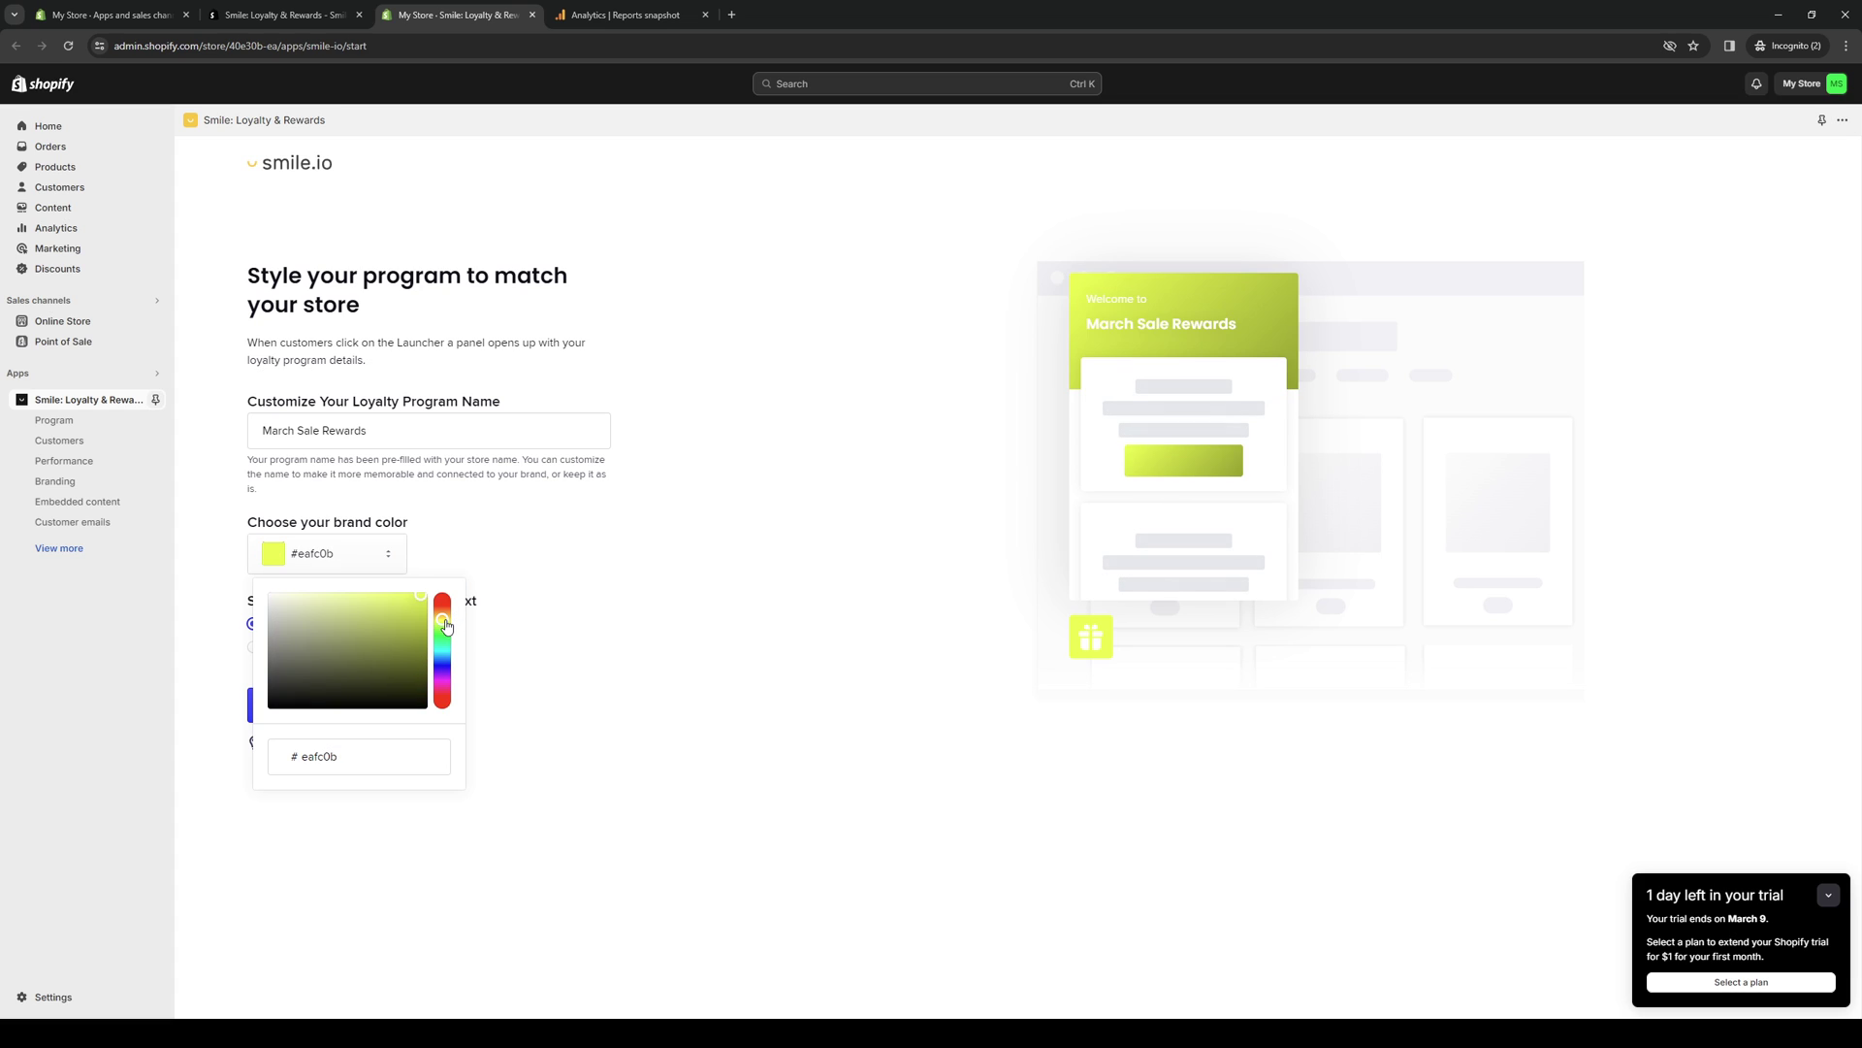
mouse_move(420, 603)
left_mouse_down()
mouse_move(398, 593)
mouse_move(442, 621)
mouse_move(441, 596)
left_mouse_up()
left_click(443, 625)
left_click(552, 631)
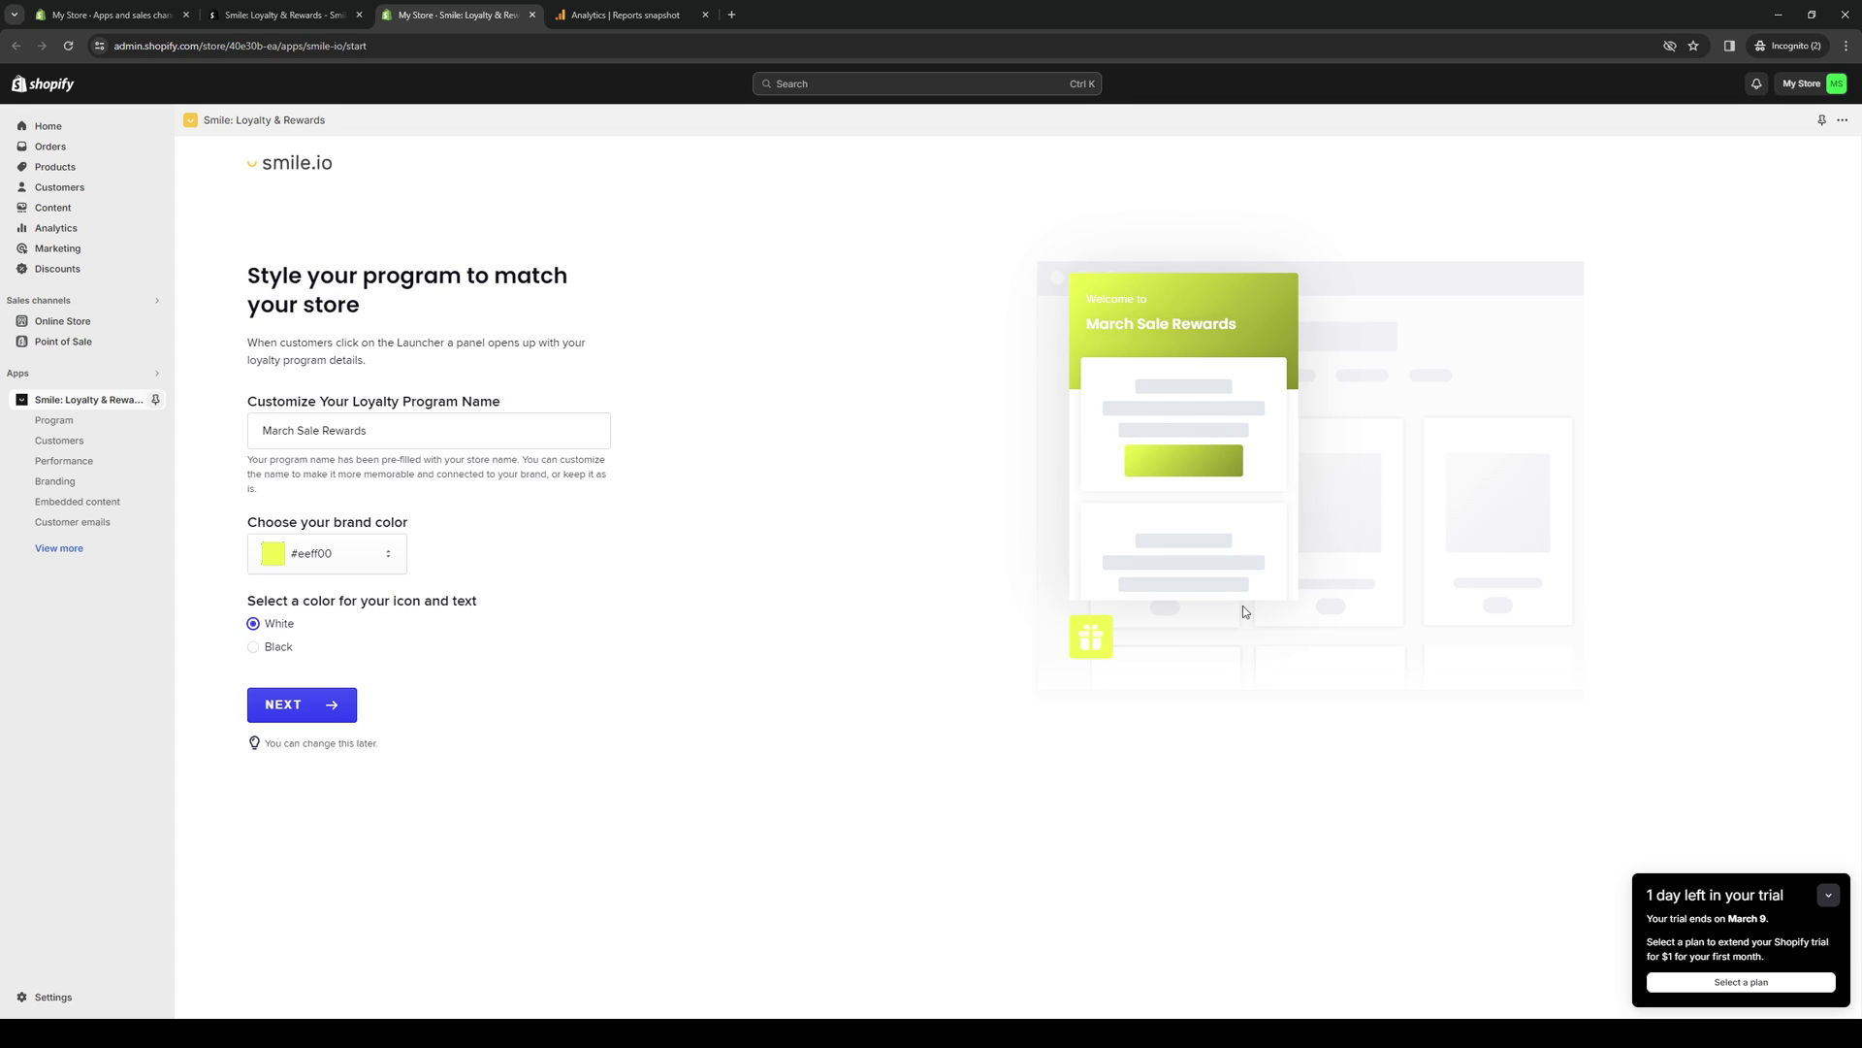
left_click(392, 556)
left_click(443, 654)
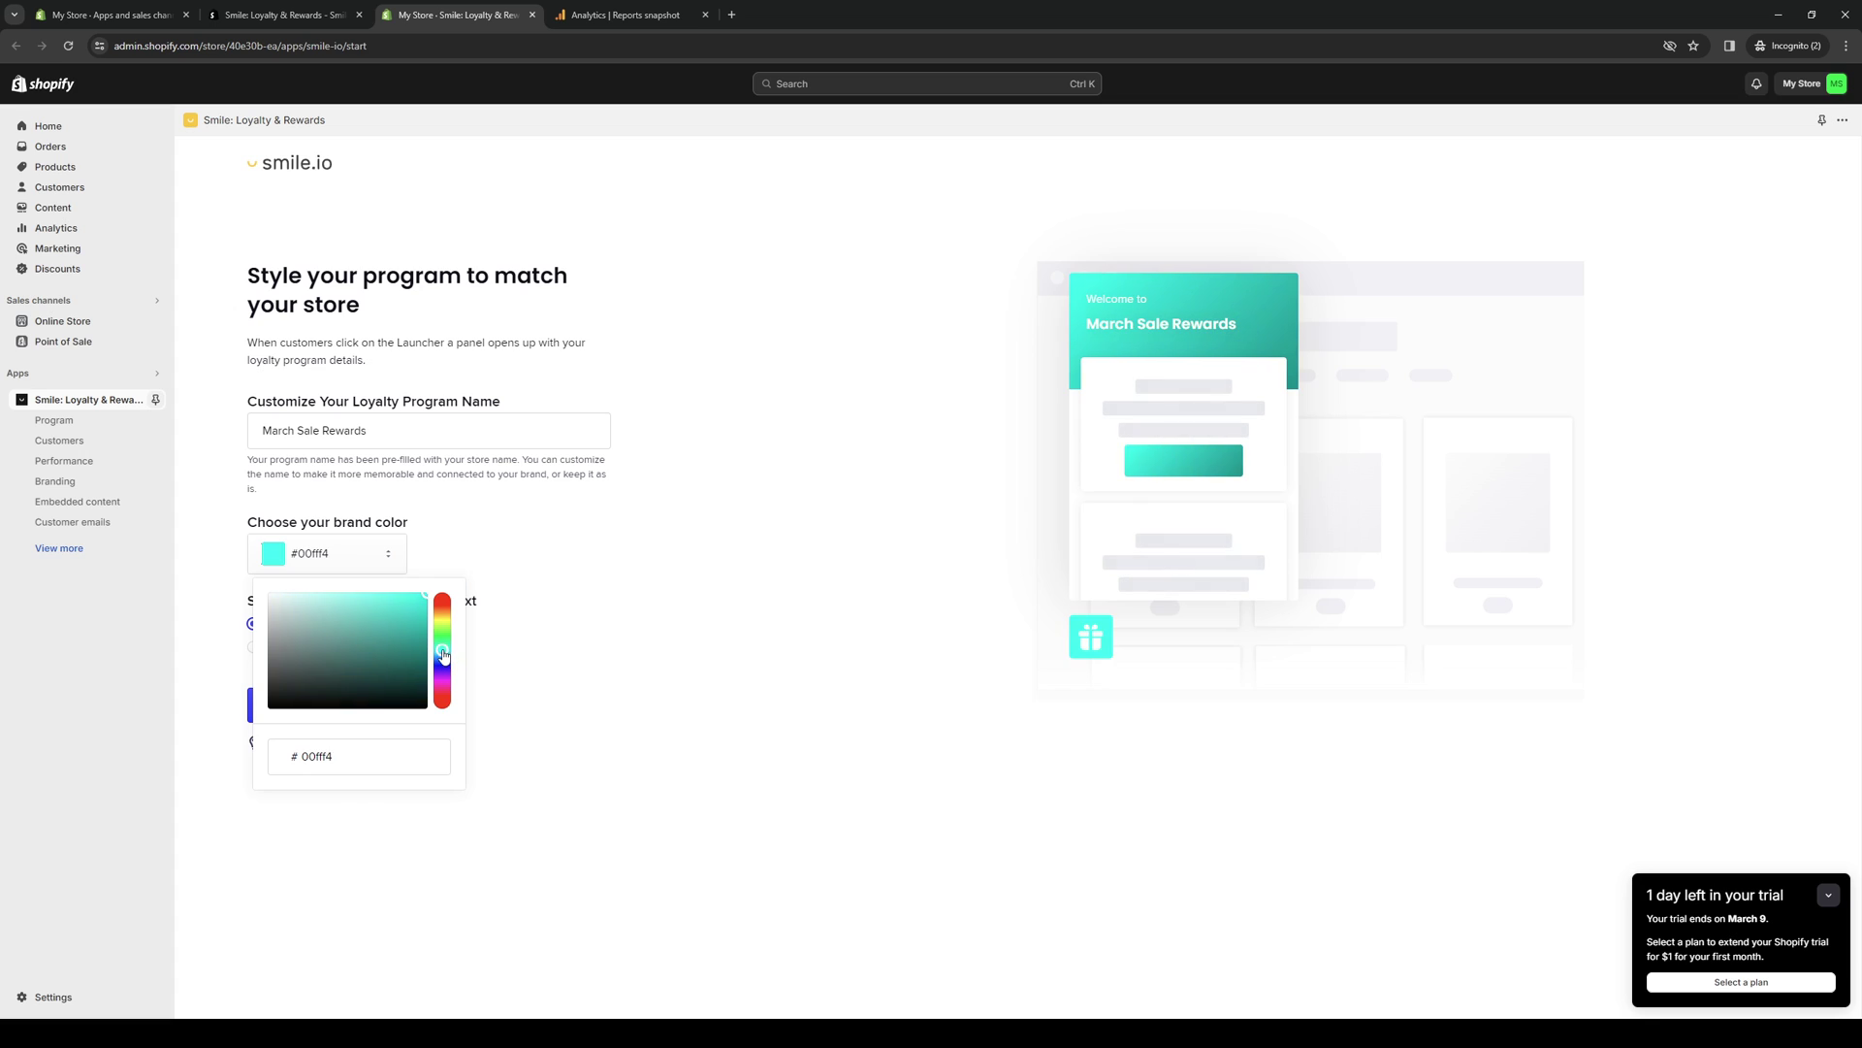
left_click_drag(446, 656, 445, 653)
left_click(627, 615)
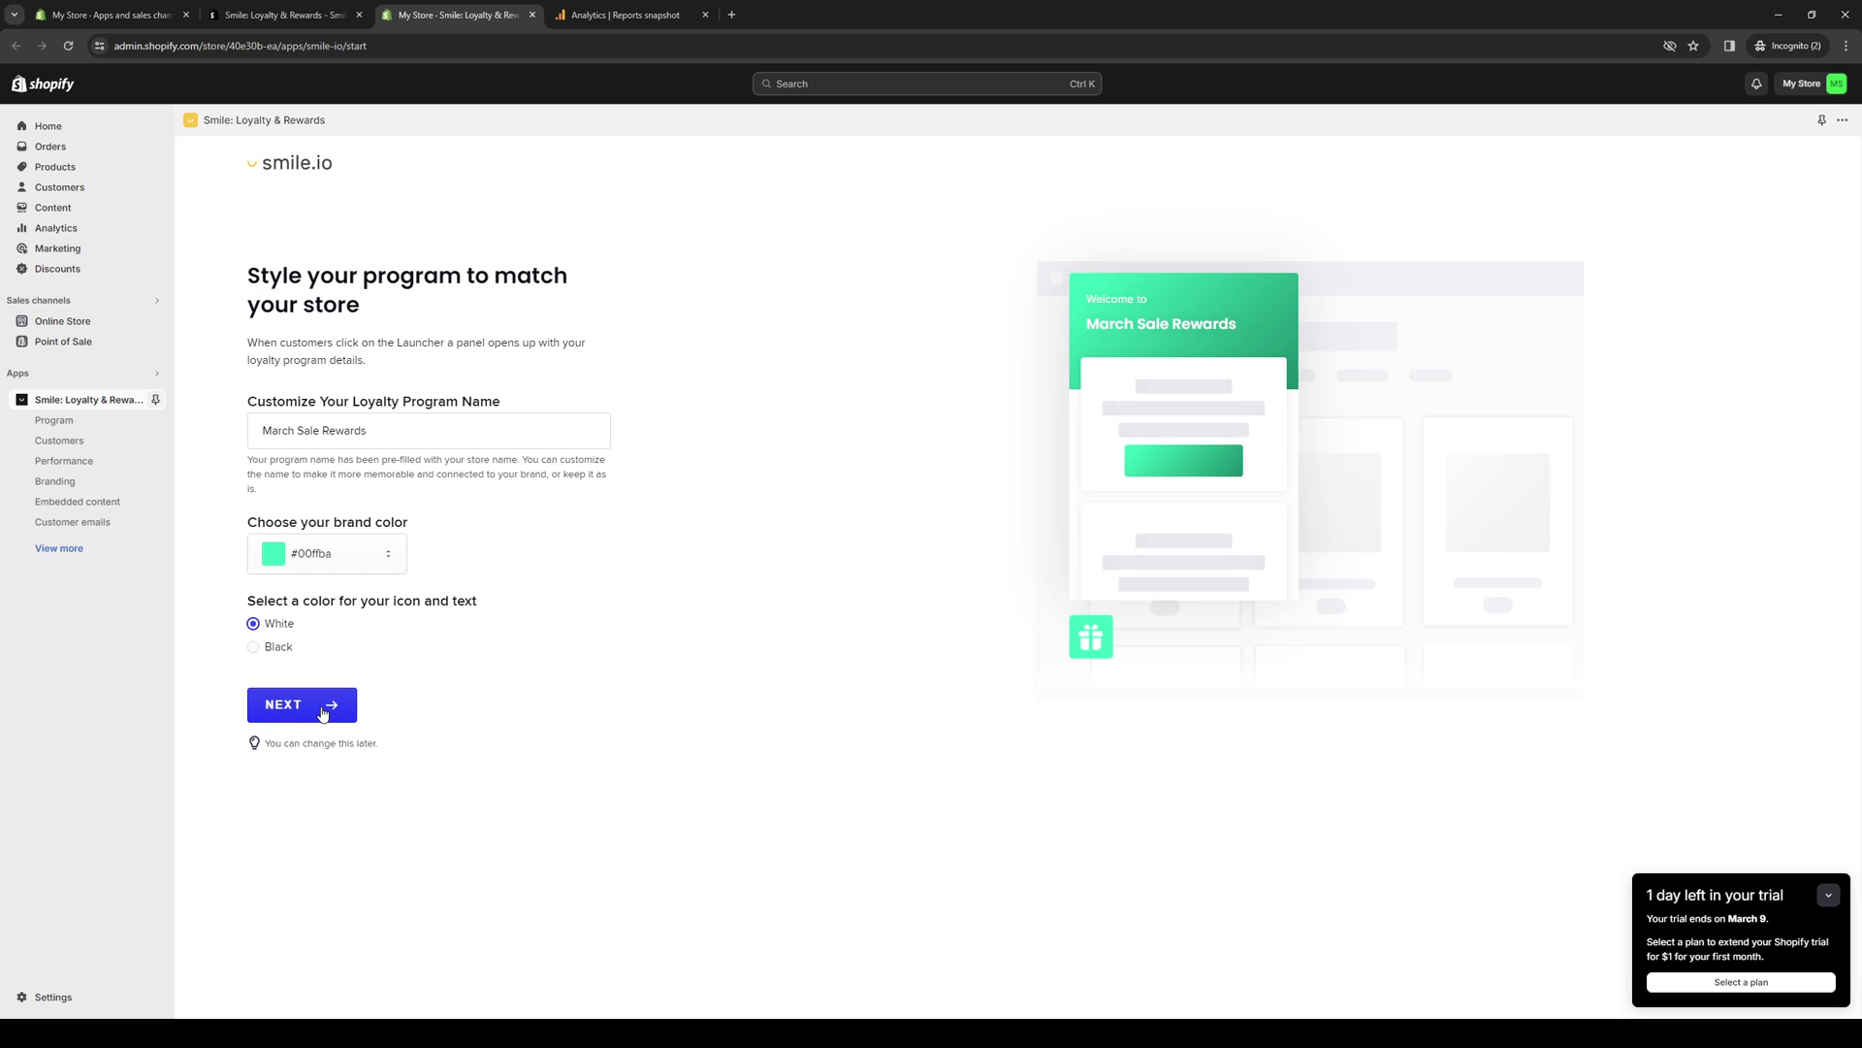
Step: Choose White for the icon and text colour and continue to the launch page
left_click(254, 648)
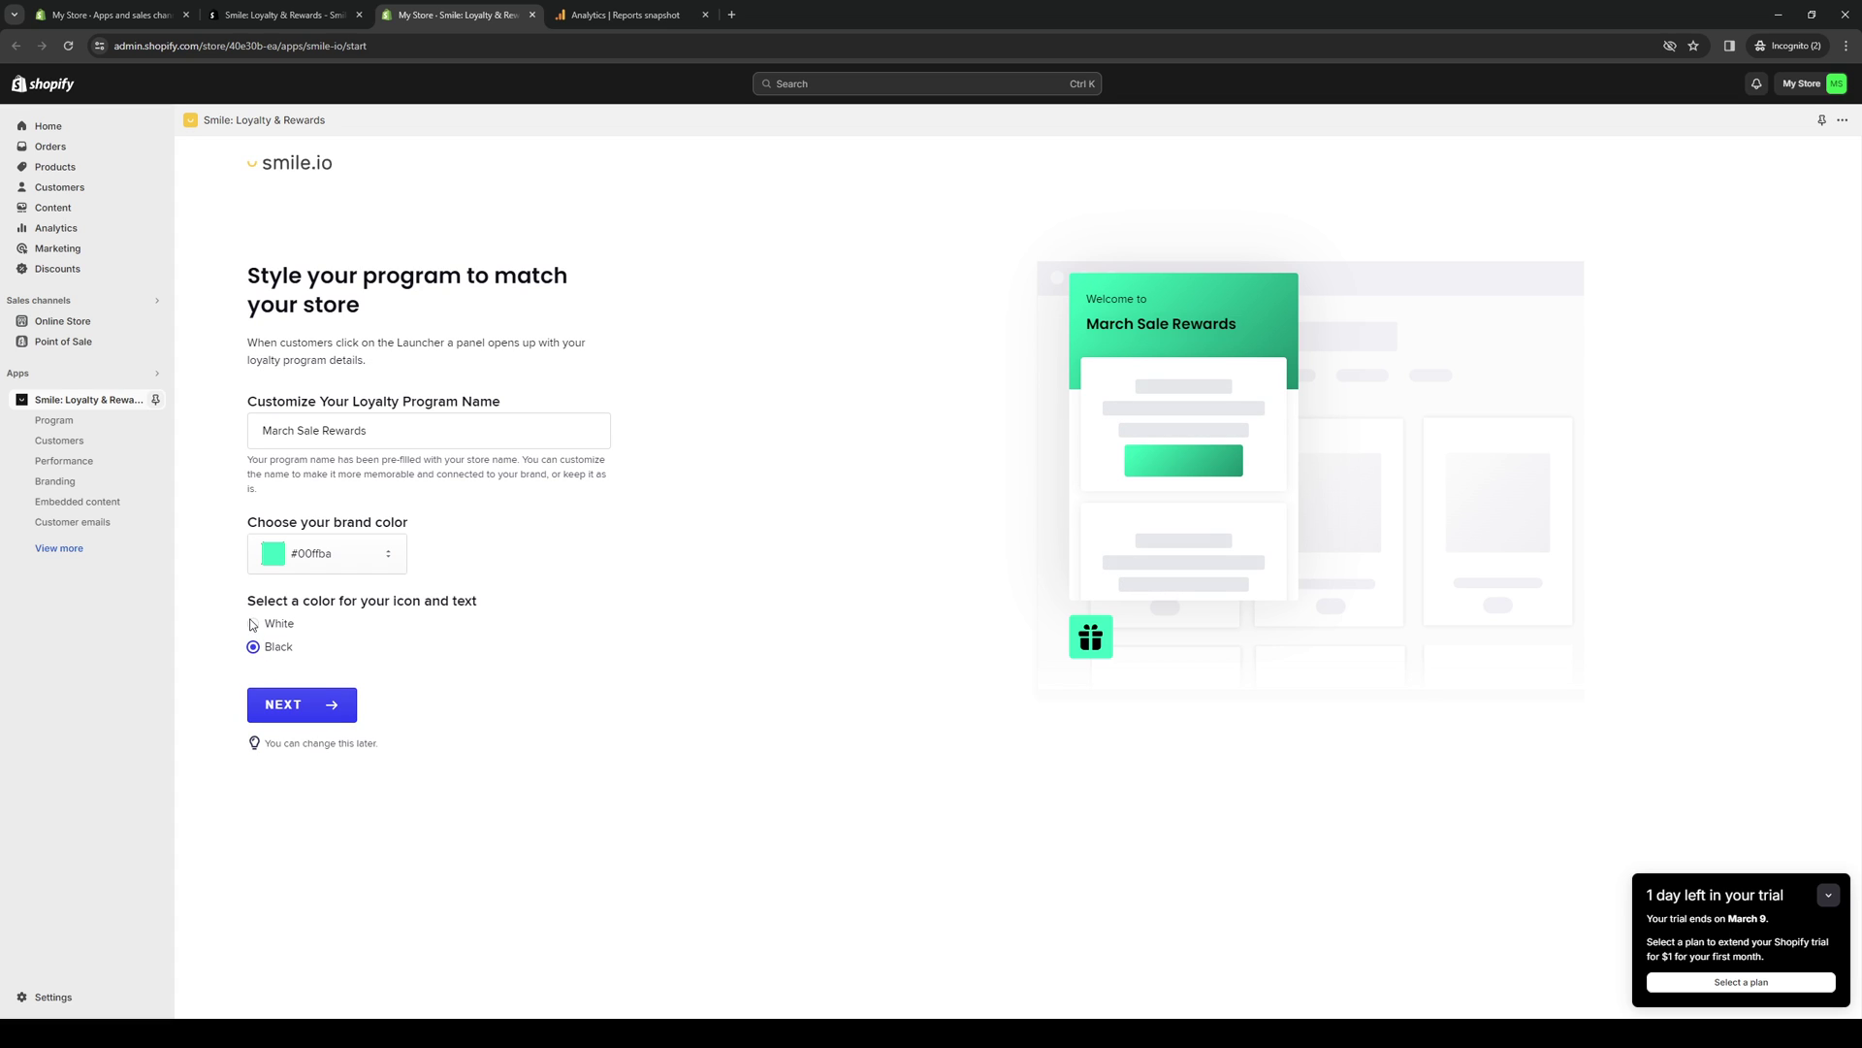
left_click(253, 624)
left_click(254, 647)
left_click(254, 626)
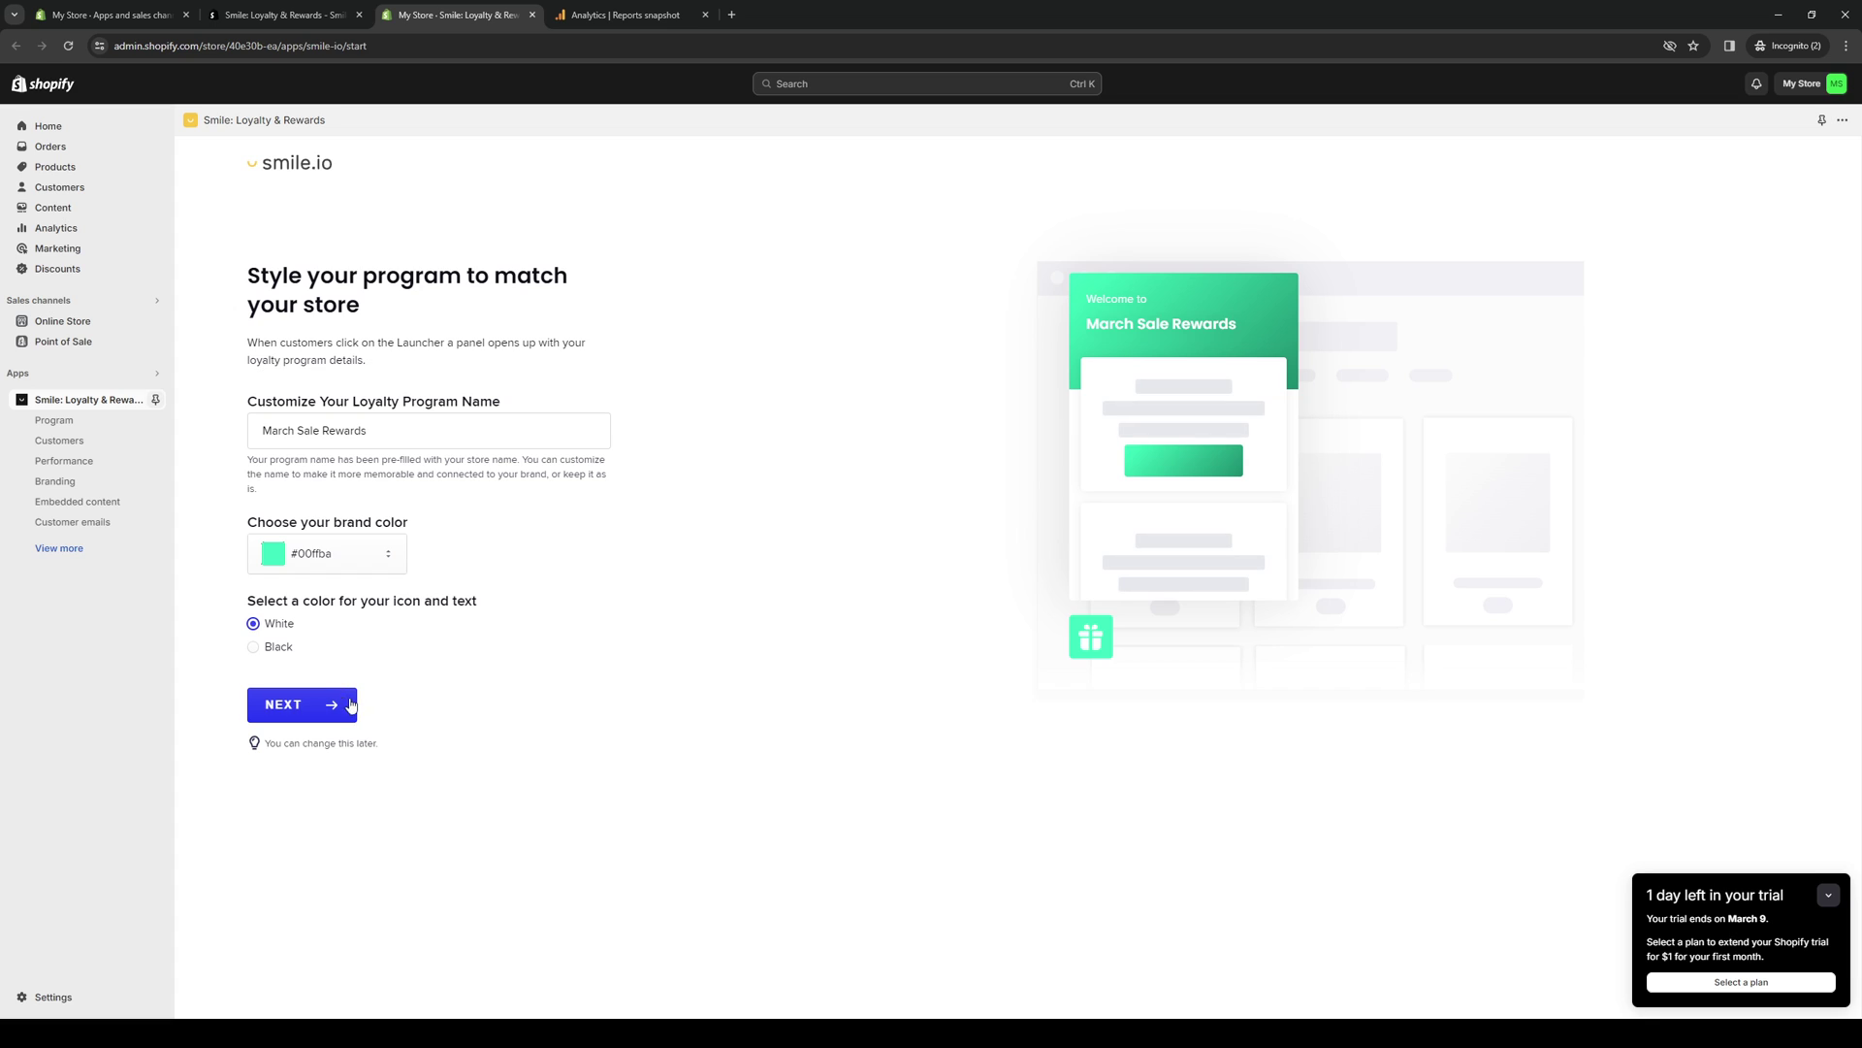
left_click(267, 652)
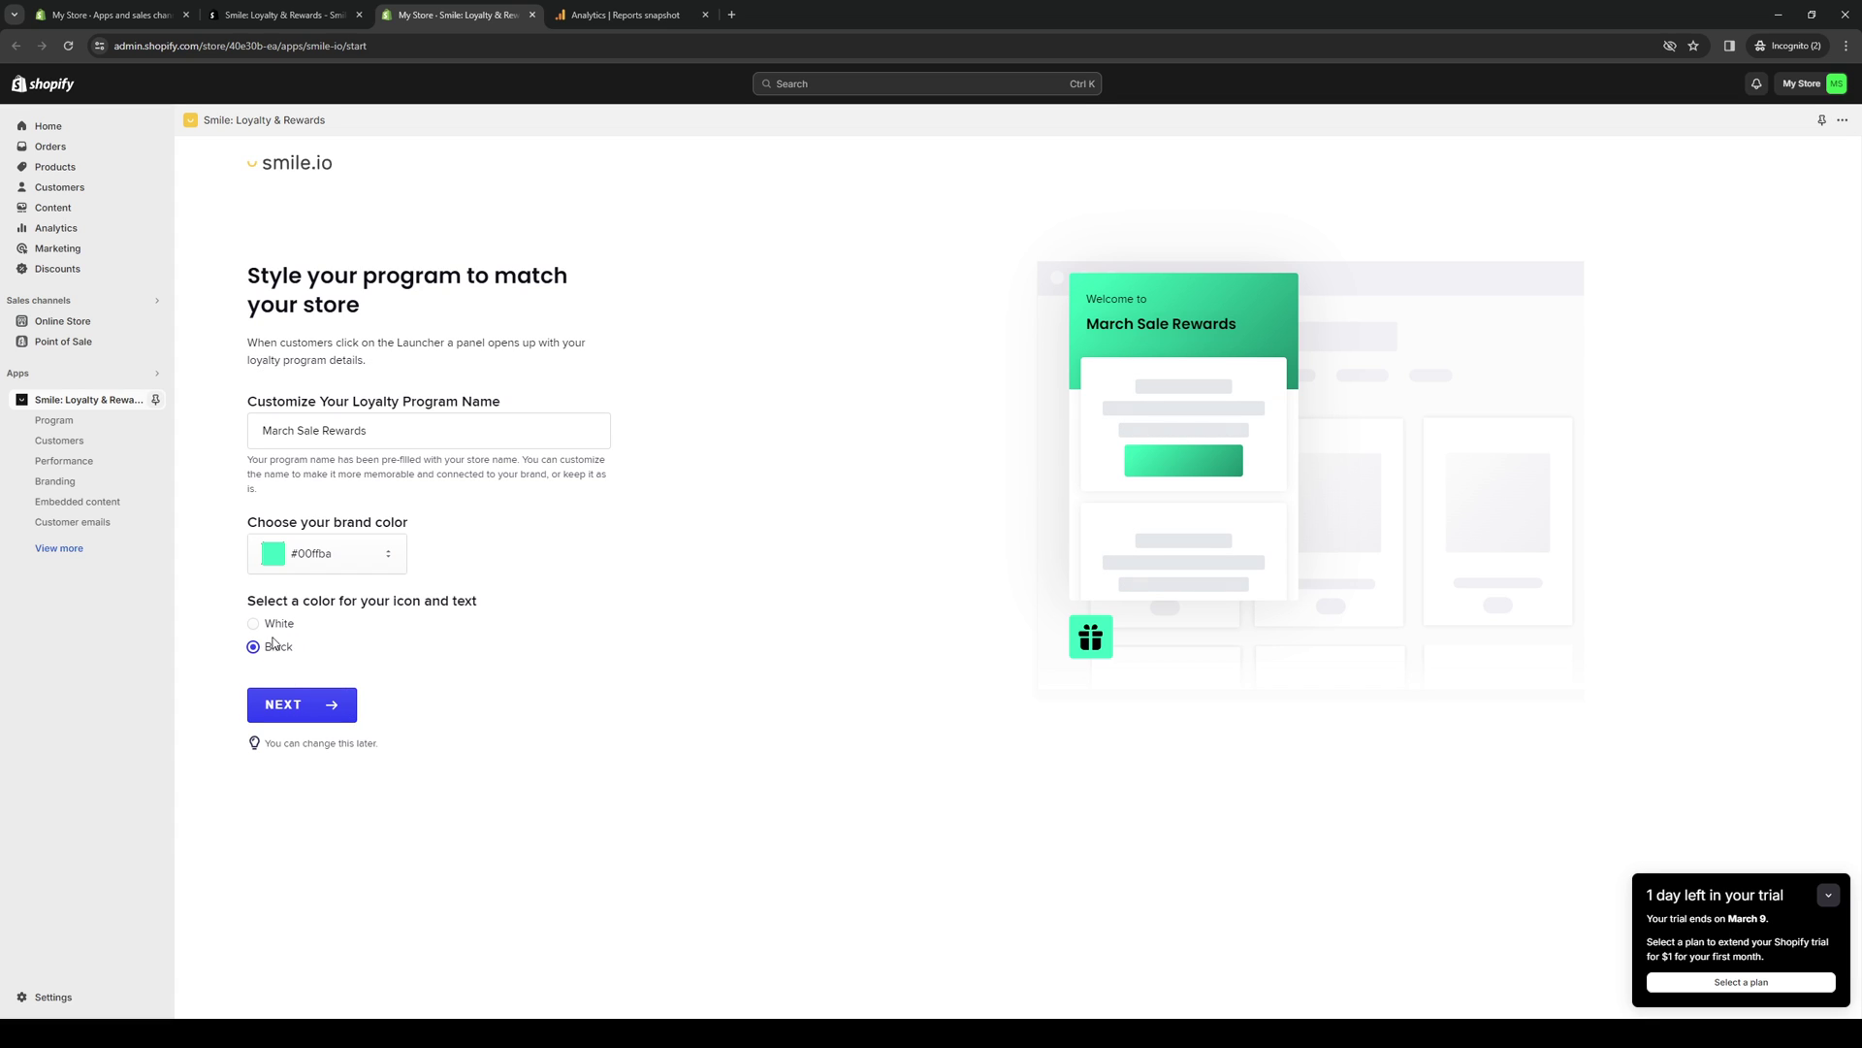
left_click(254, 625)
left_click(330, 705)
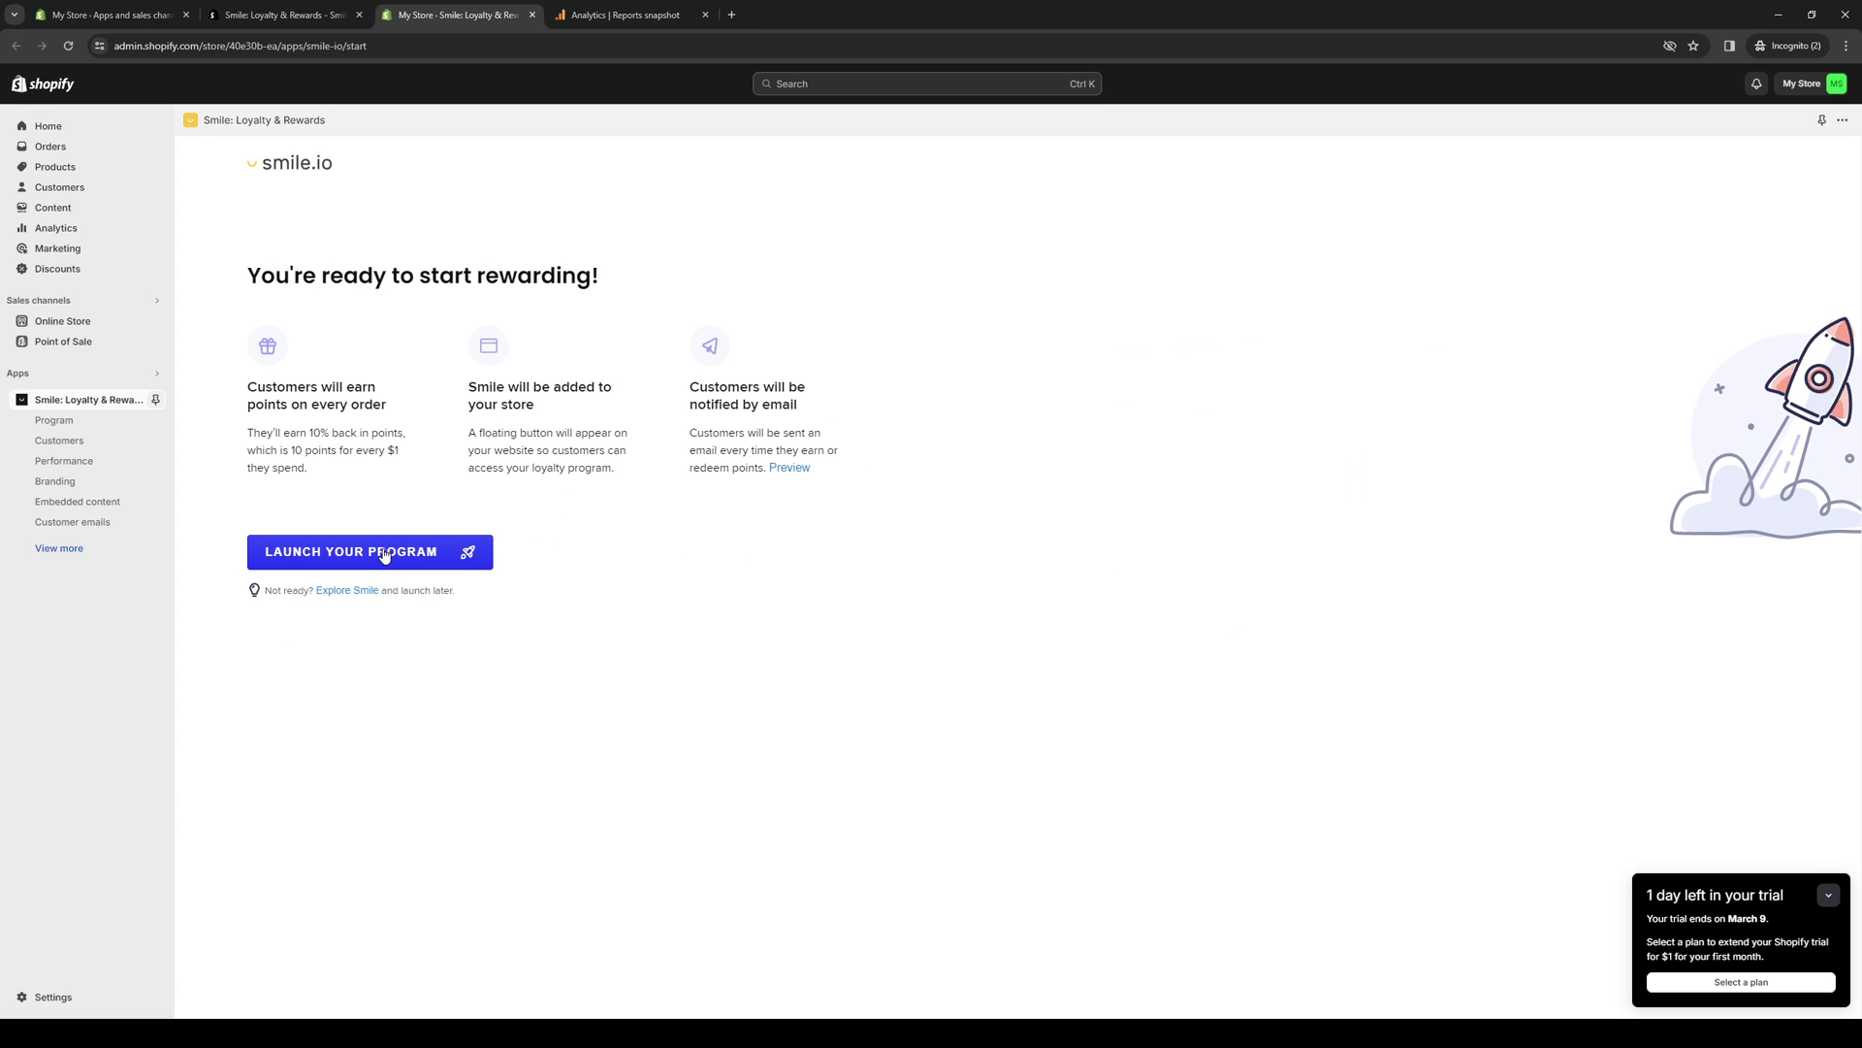
Step: Launch the 'March Sale Rewards' program and let Smile build it
left_click(385, 555)
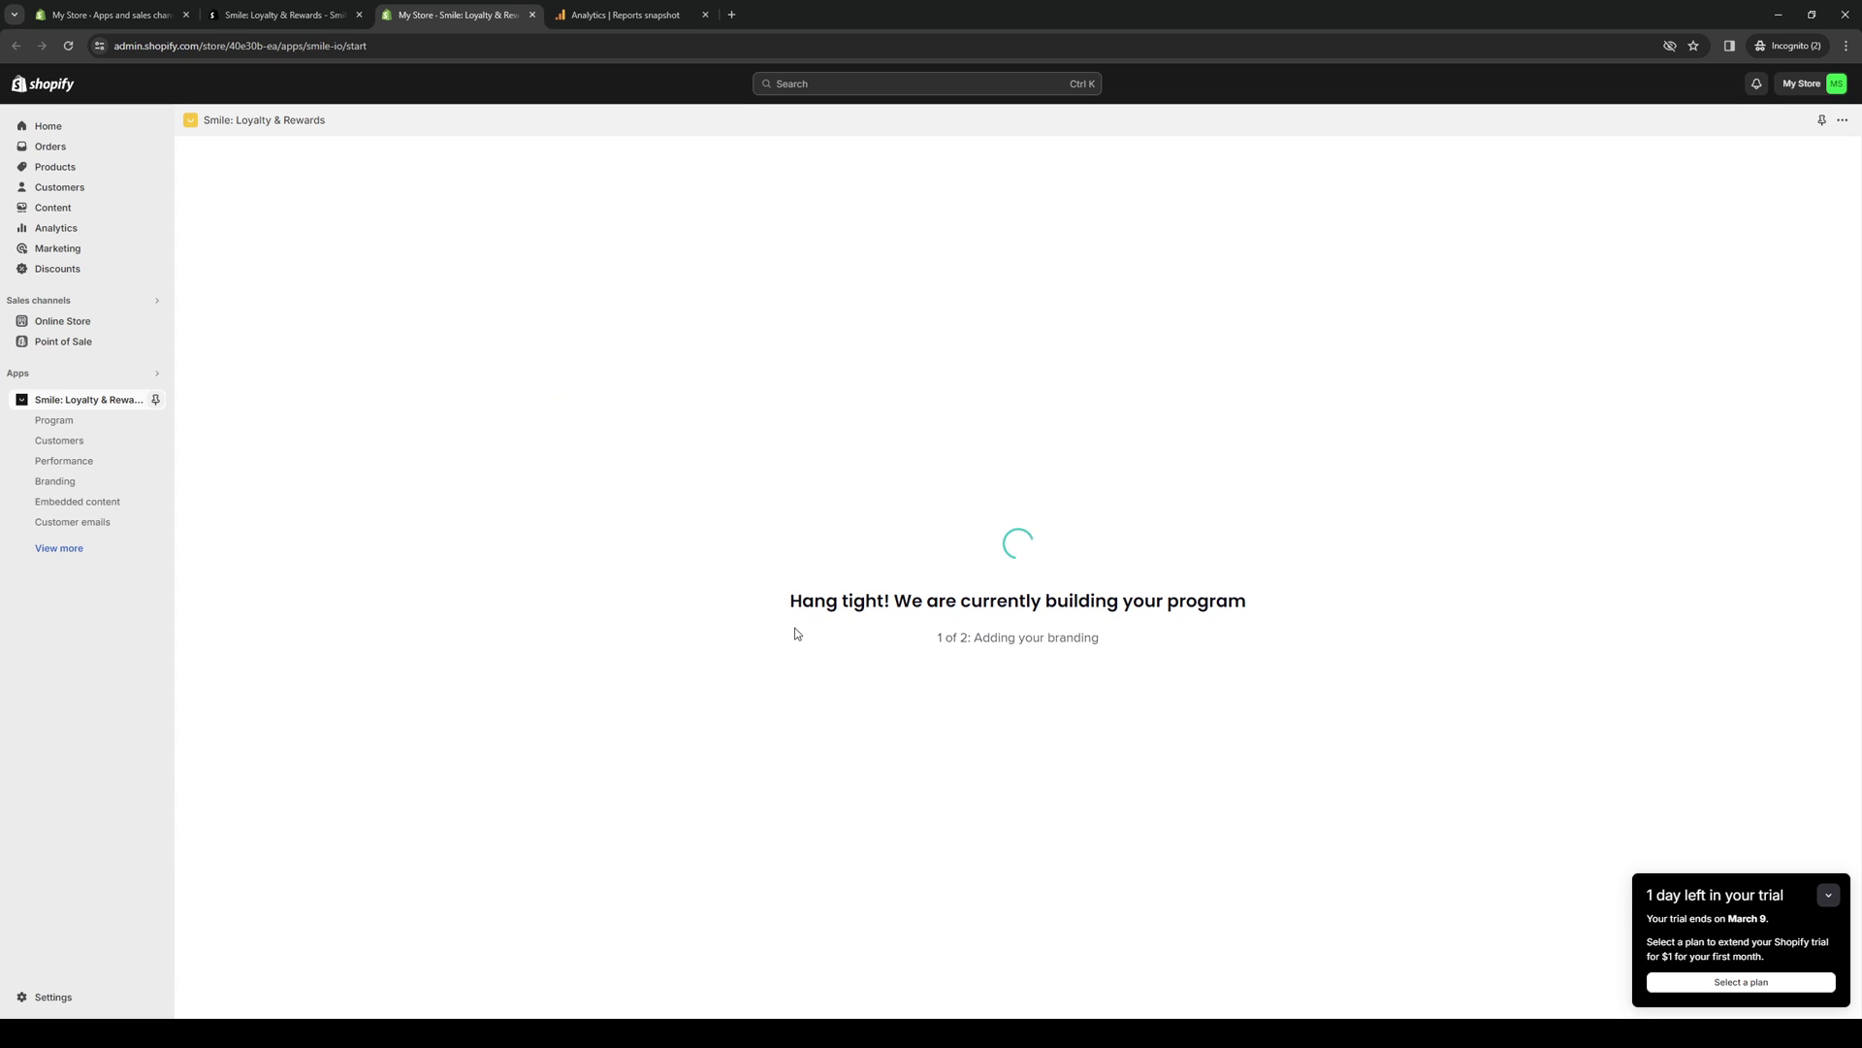